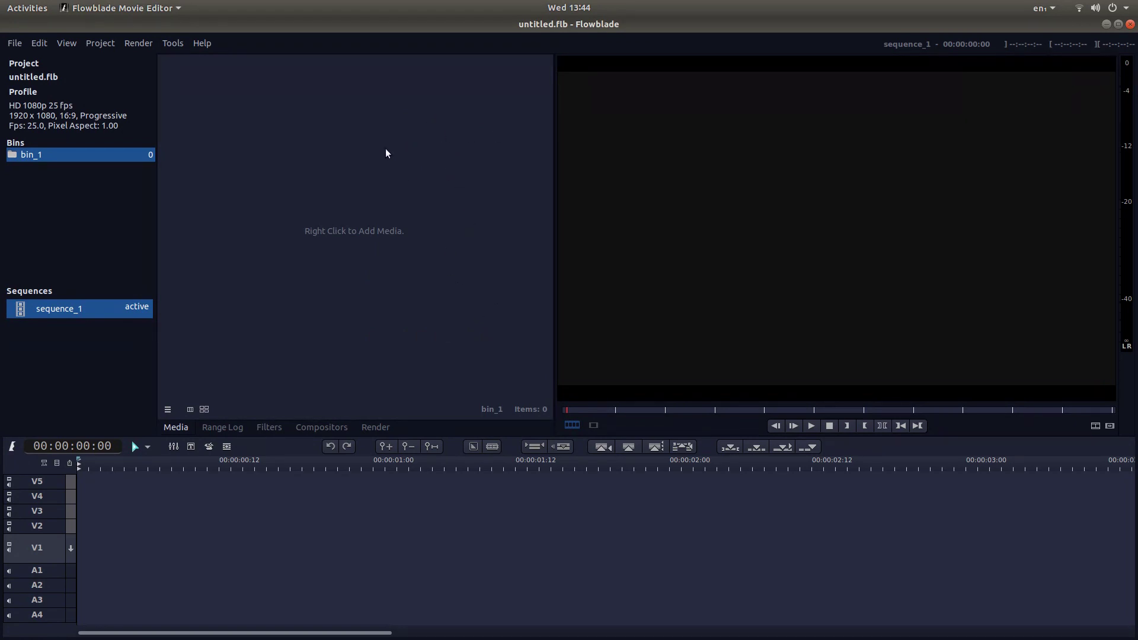
- Keep HD 1080p 25 fps as the default profile in Preferences and dismiss the restart notice
click(39, 44)
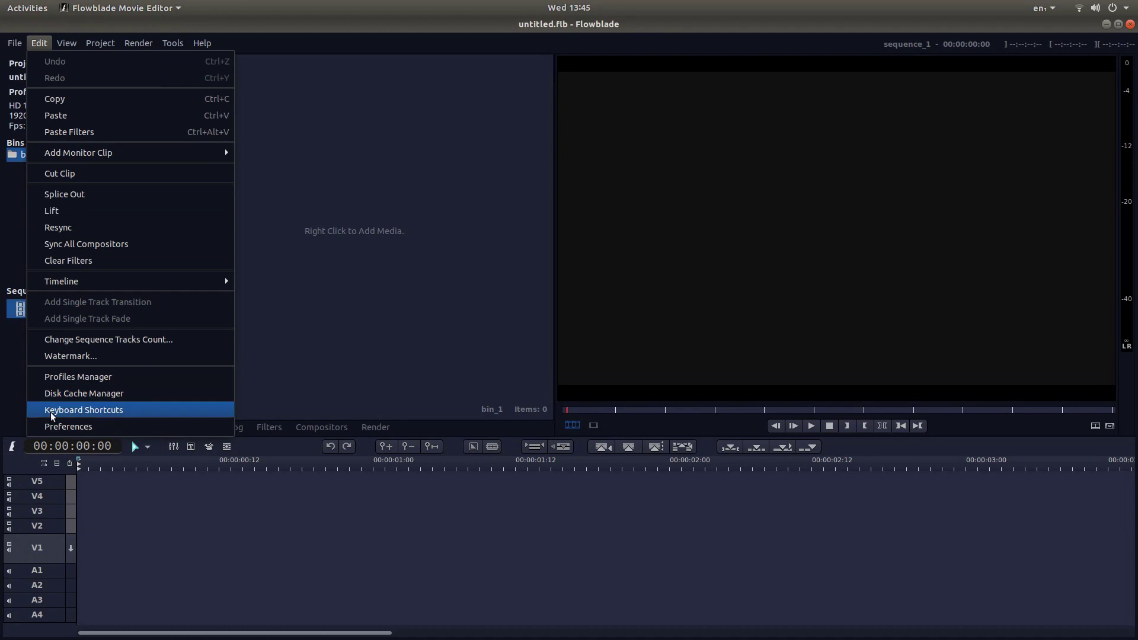
click(97, 427)
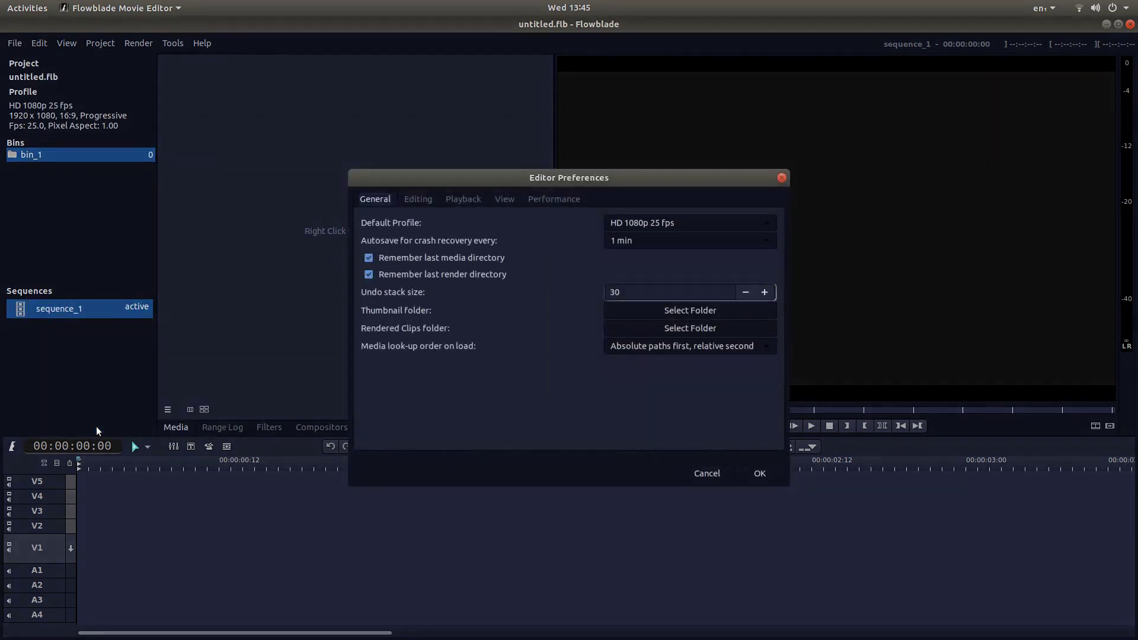
click(674, 222)
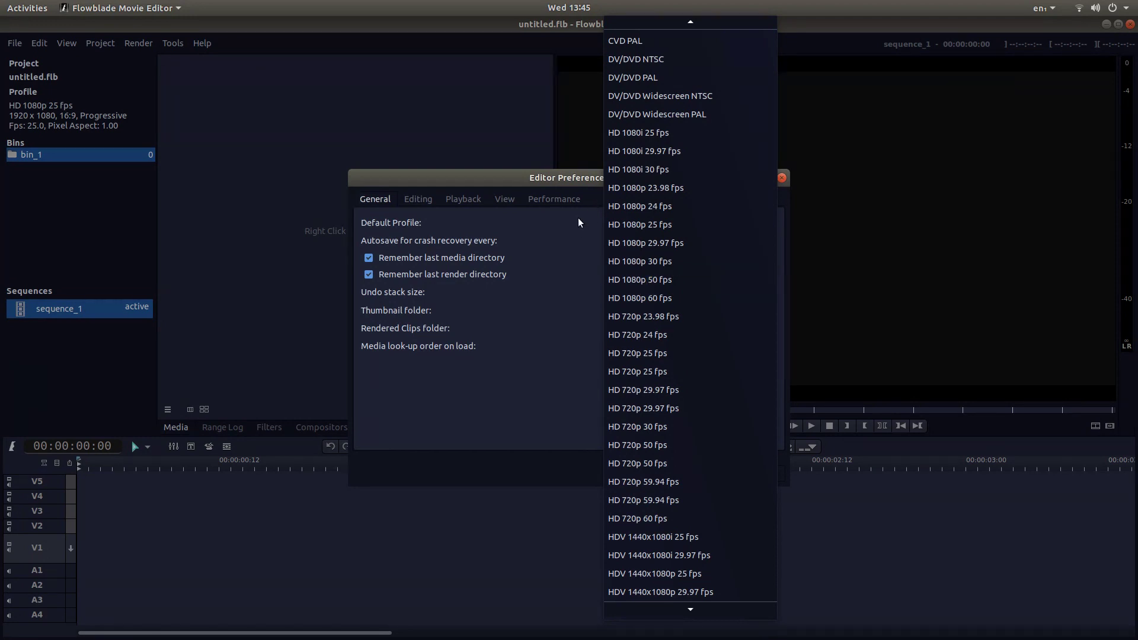
click(576, 260)
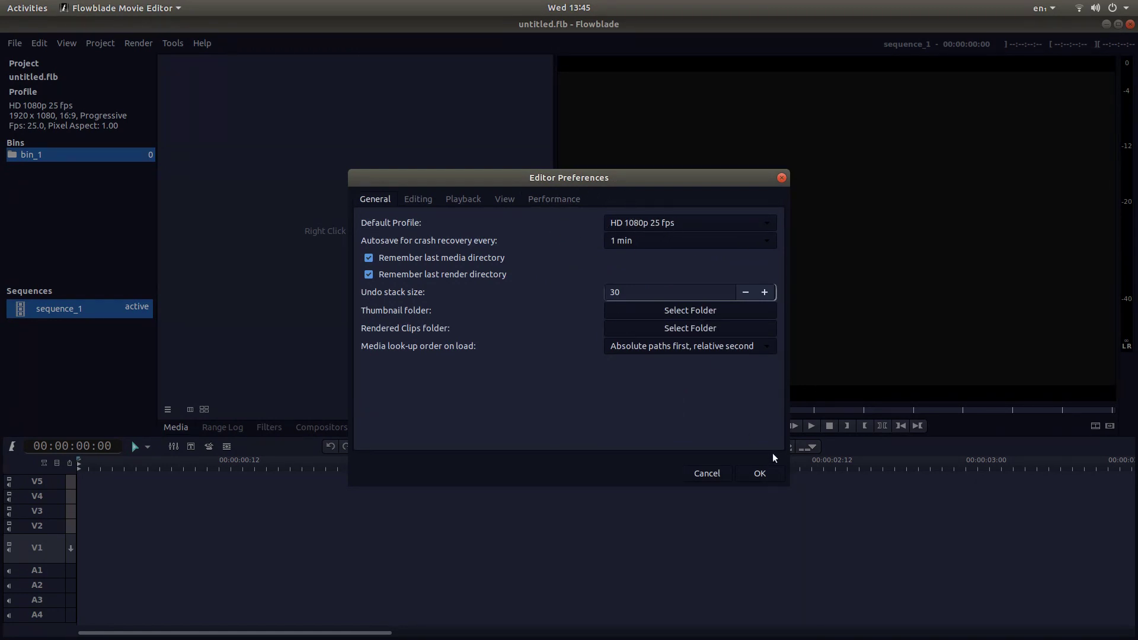
click(759, 474)
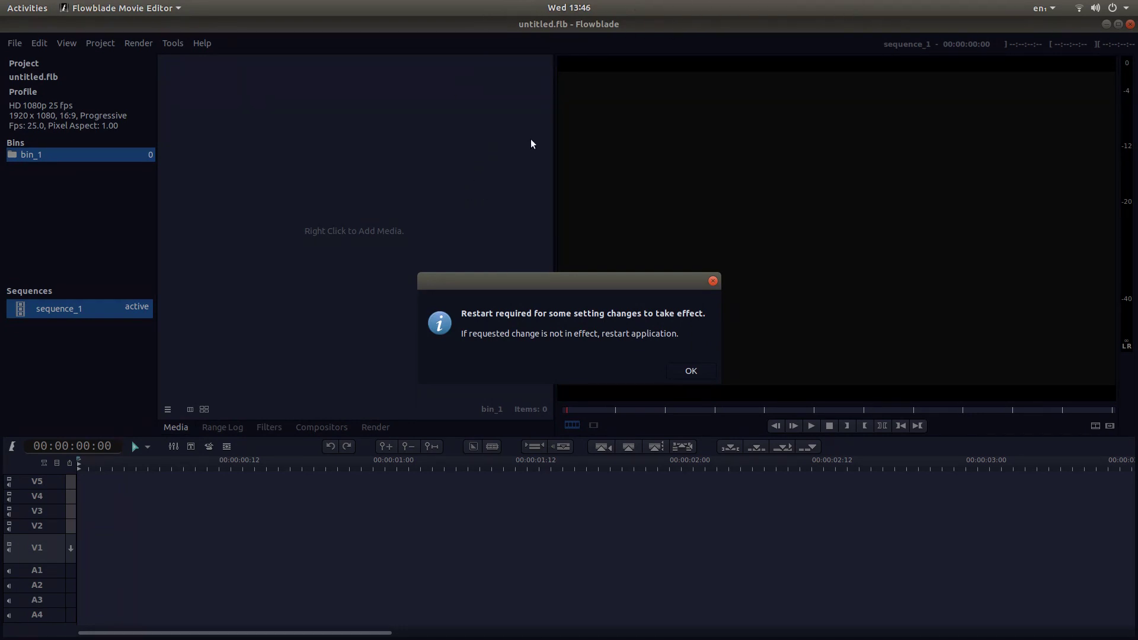
click(691, 371)
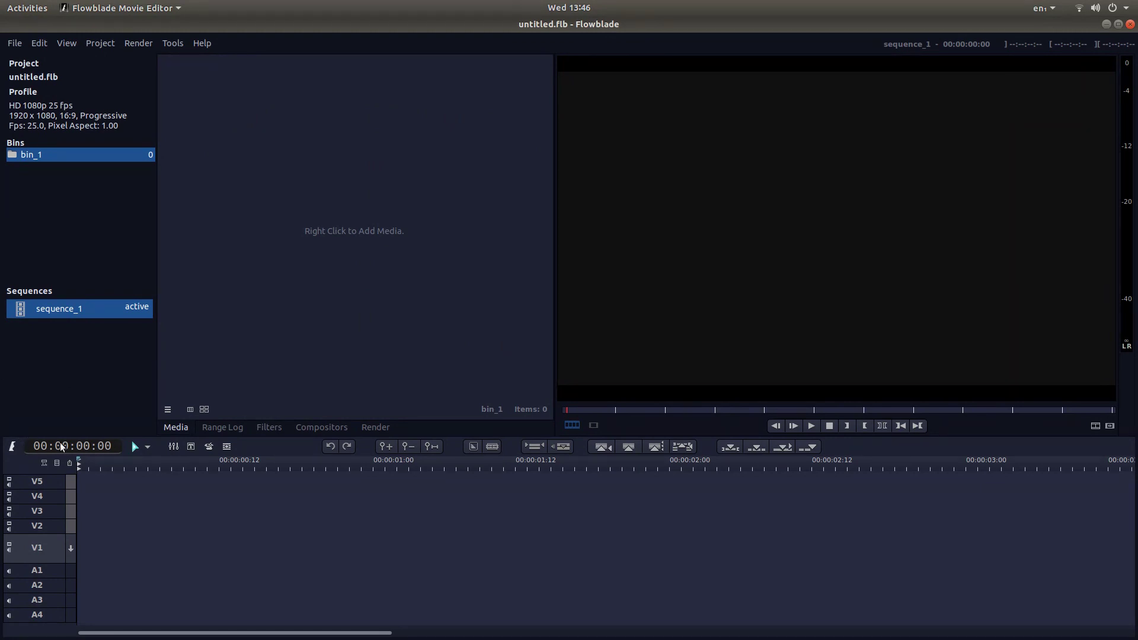
- Pick Workflow Presets > Film Style from the timeline's edit-mode menu
click(12, 448)
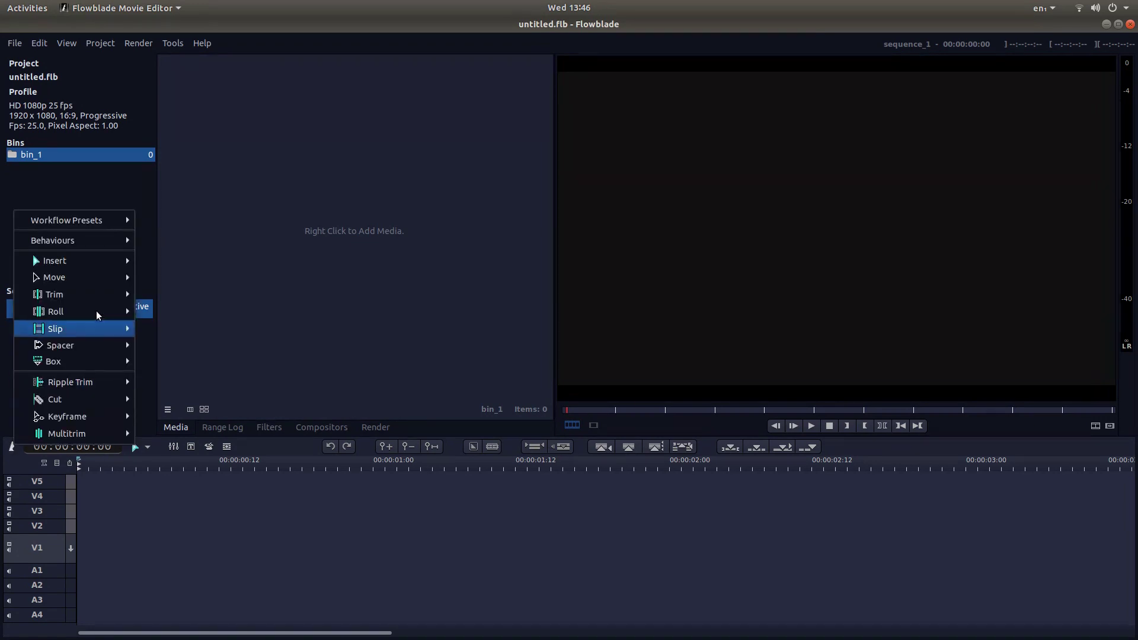
mouse_move(47, 222)
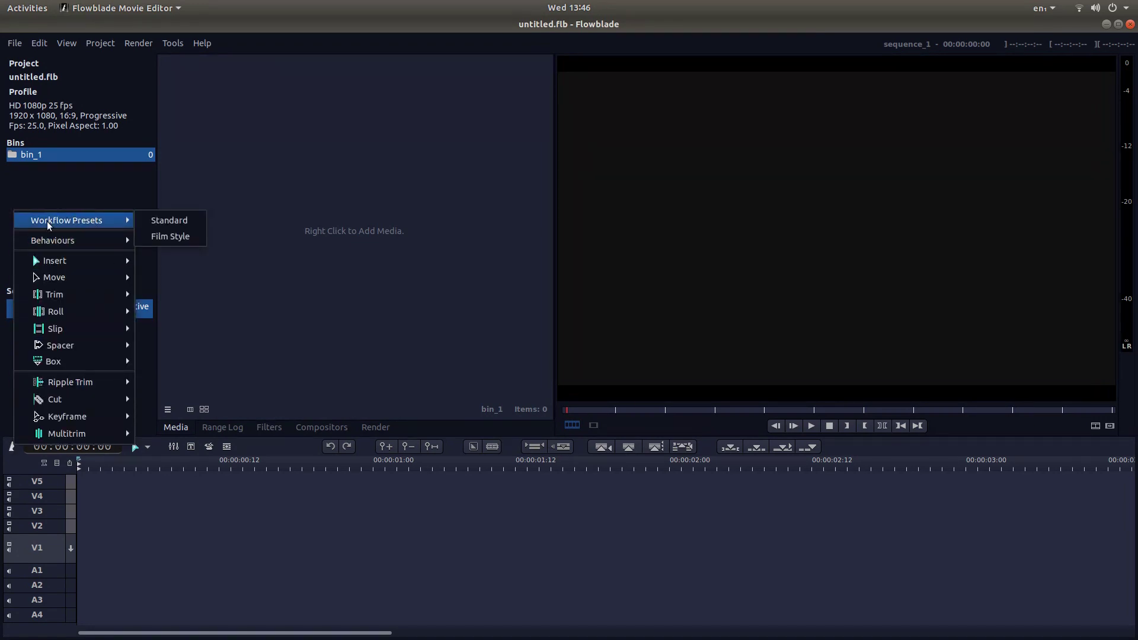
click(154, 238)
click(185, 238)
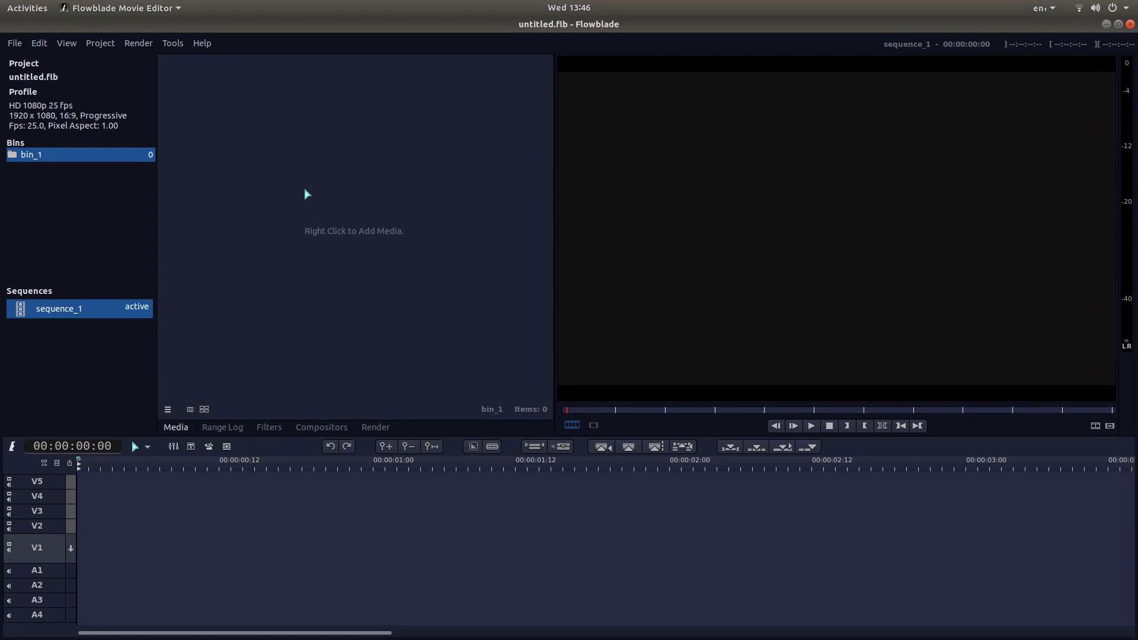
right_click(310, 172)
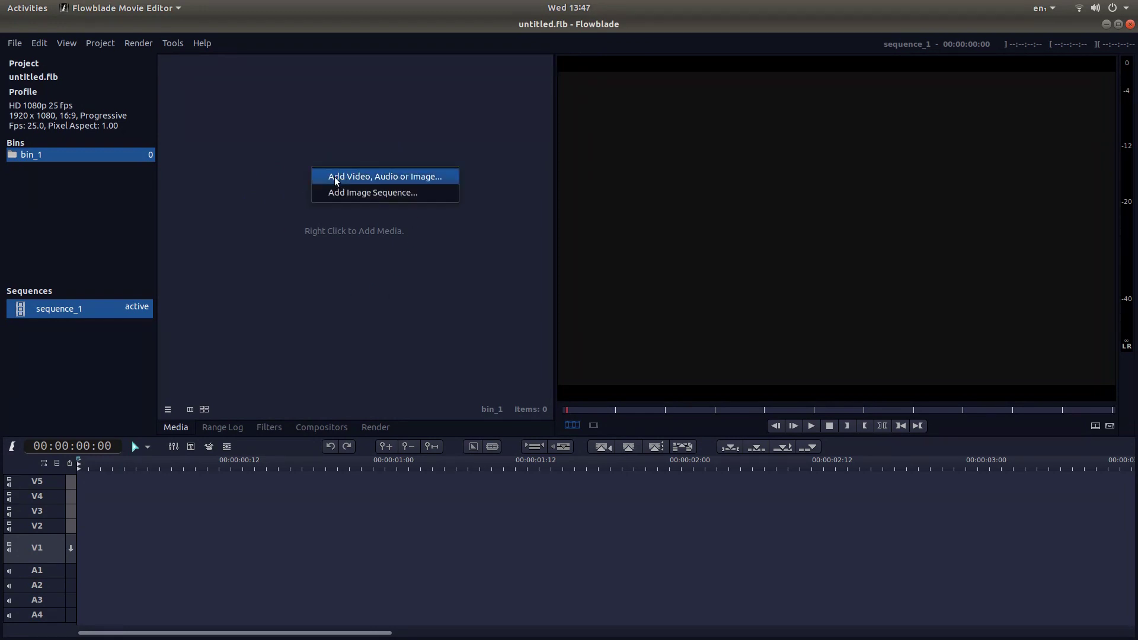
click(407, 177)
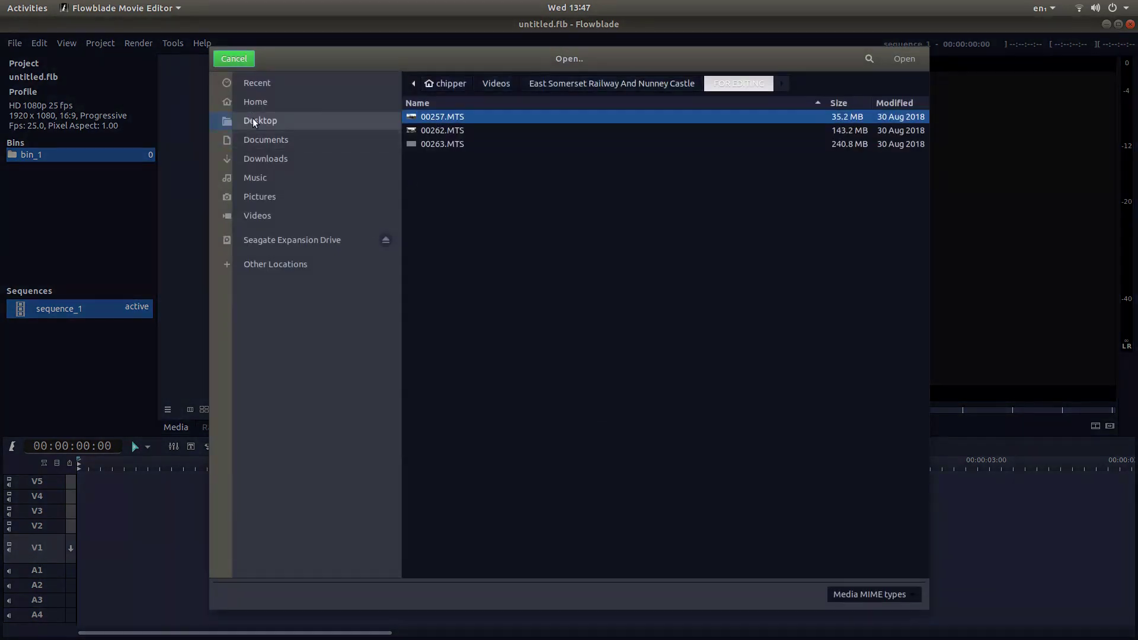
click(263, 215)
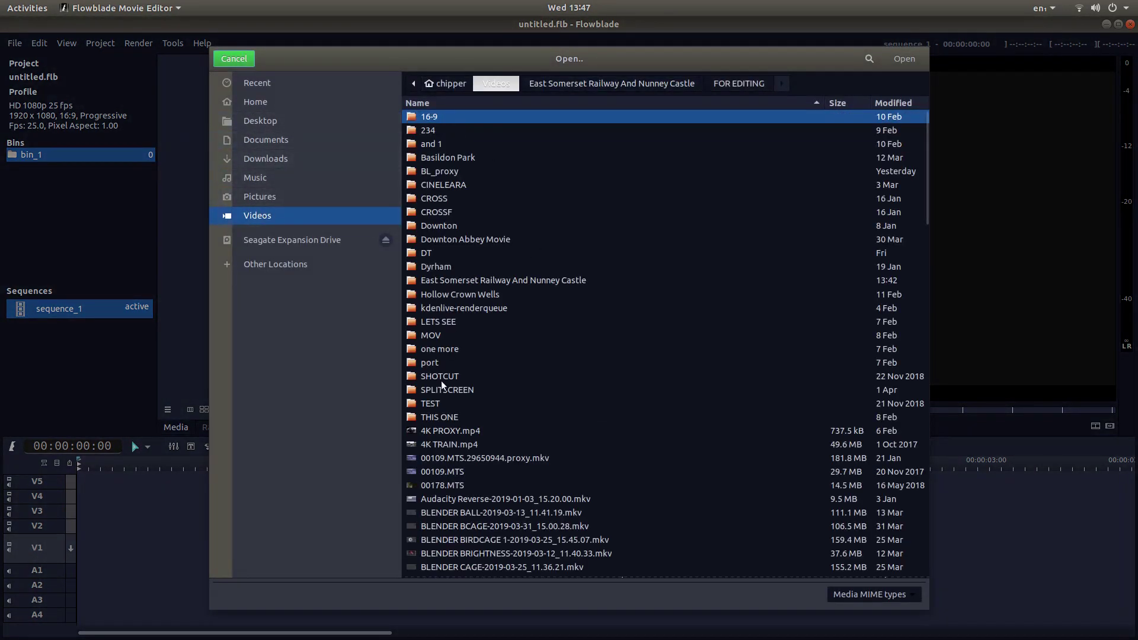
double_click(467, 282)
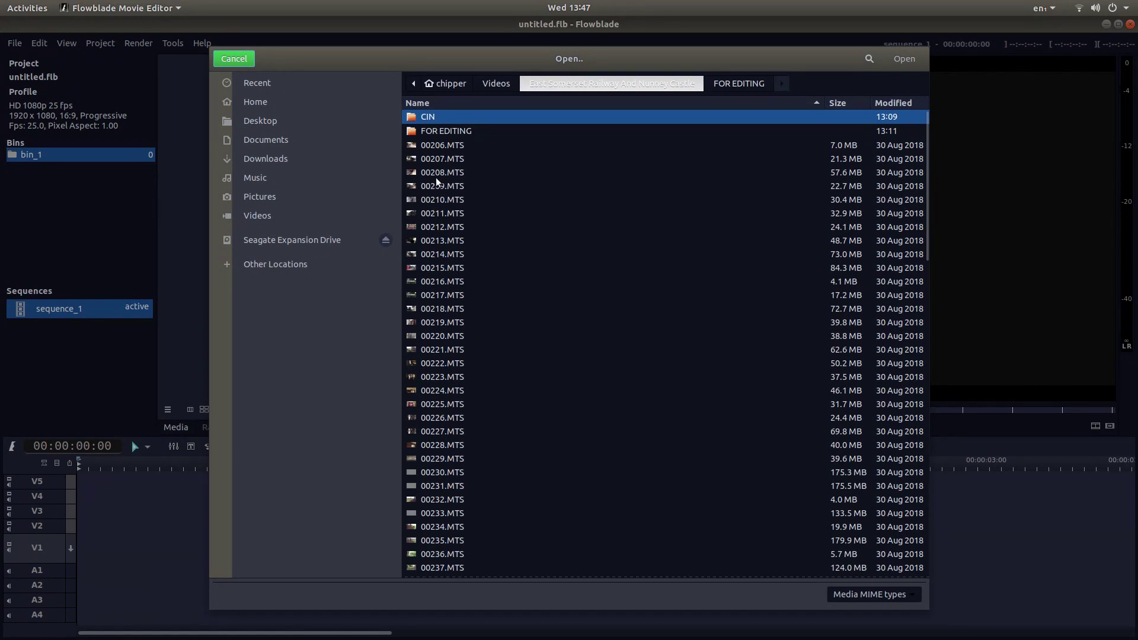
scroll(701, 301, down, 10)
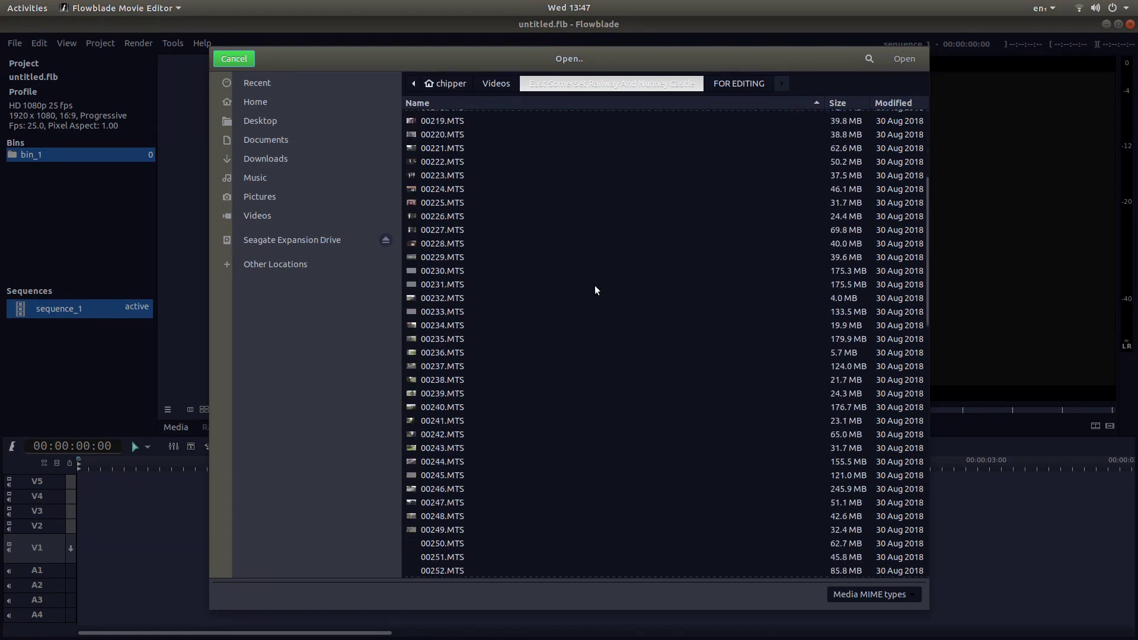
scroll(542, 300, down, 10)
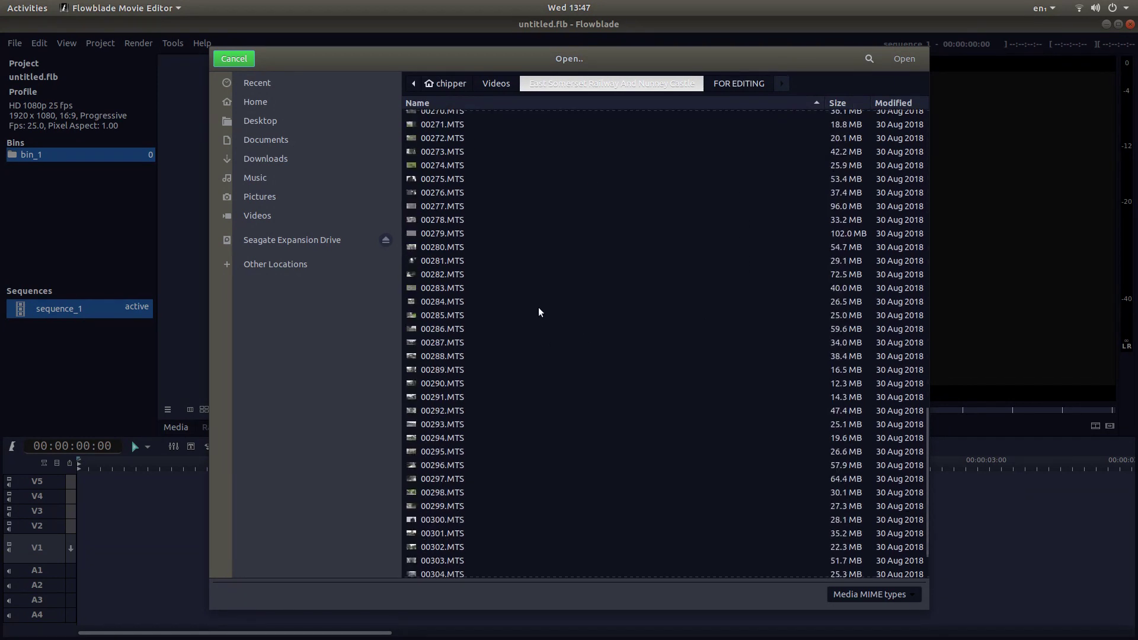
scroll(504, 356, up, 20)
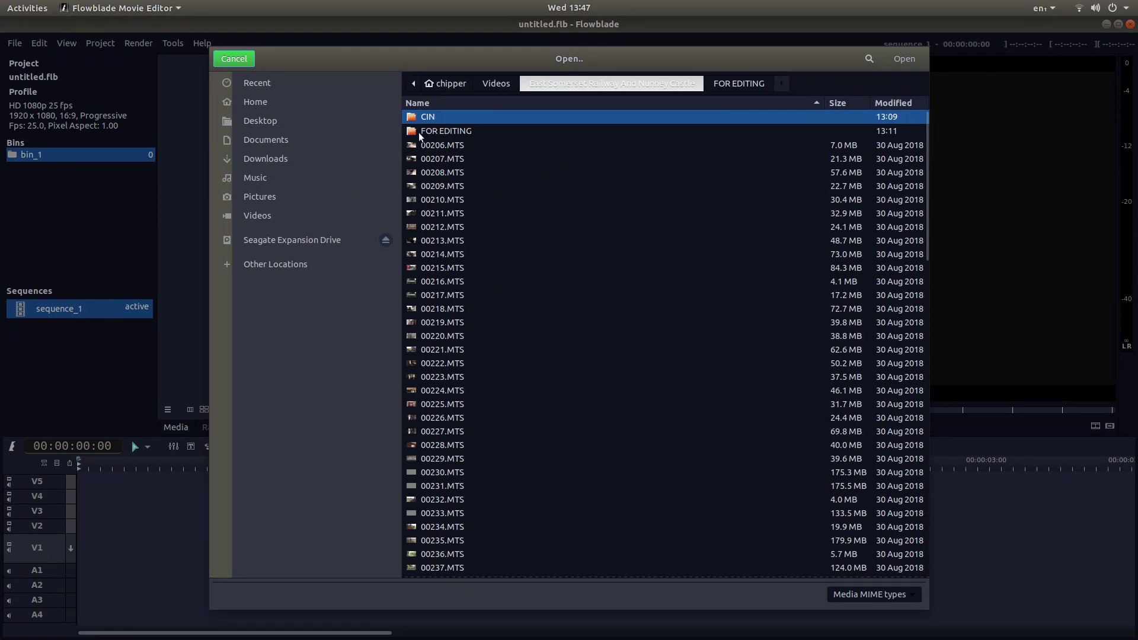
click(435, 178)
ctrl+click(432, 186)
ctrl+click(435, 227)
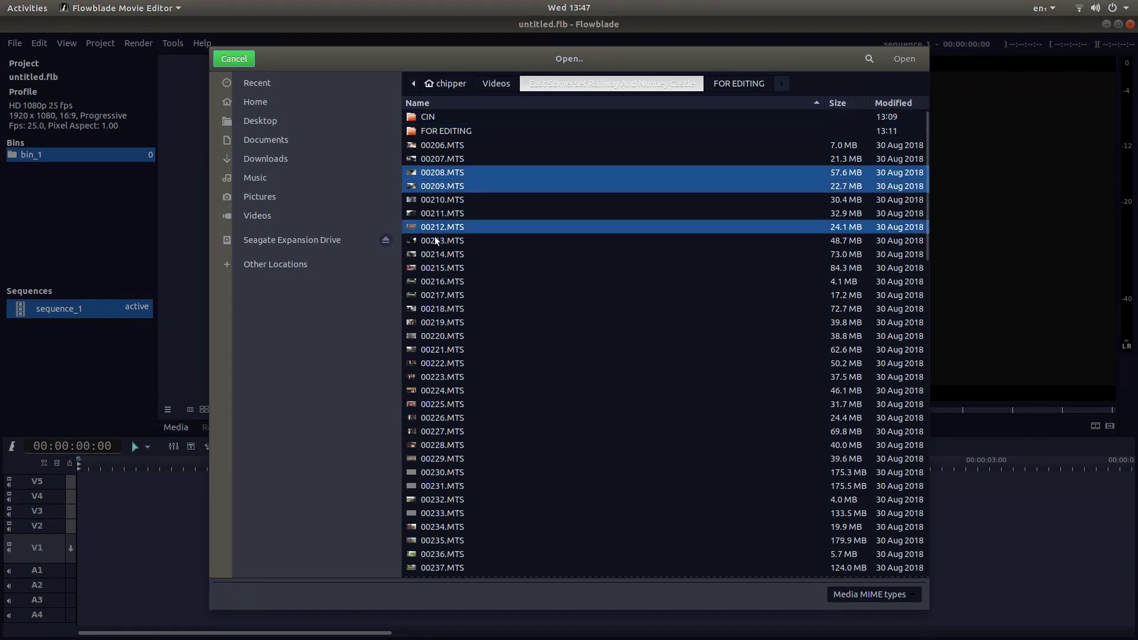
ctrl+click(436, 267)
ctrl+click(433, 322)
ctrl+click(440, 383)
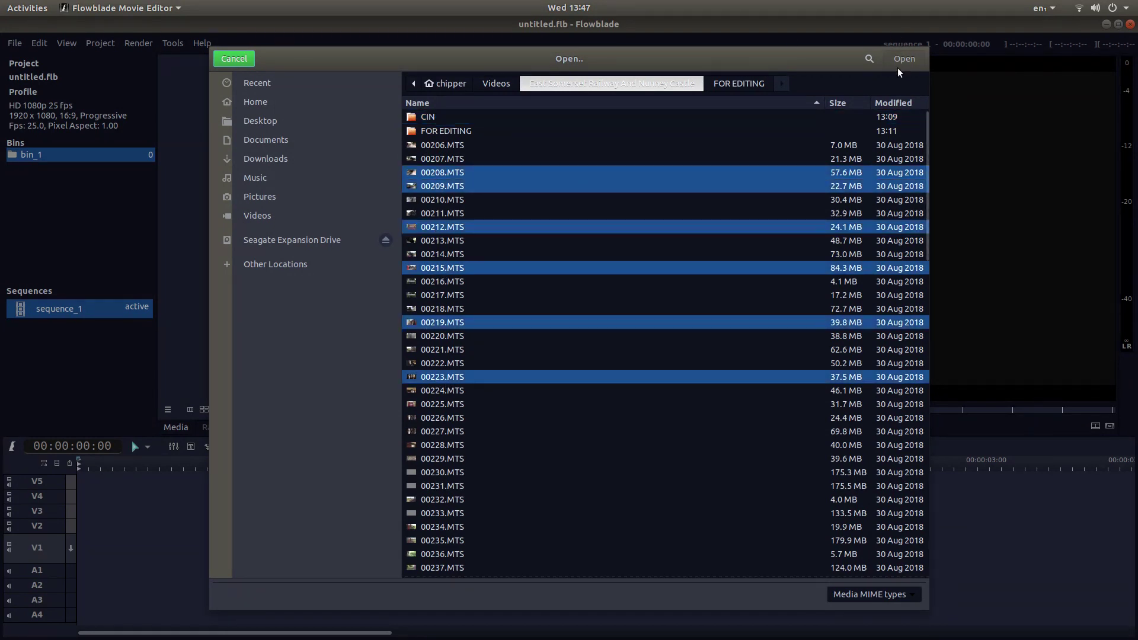
click(247, 59)
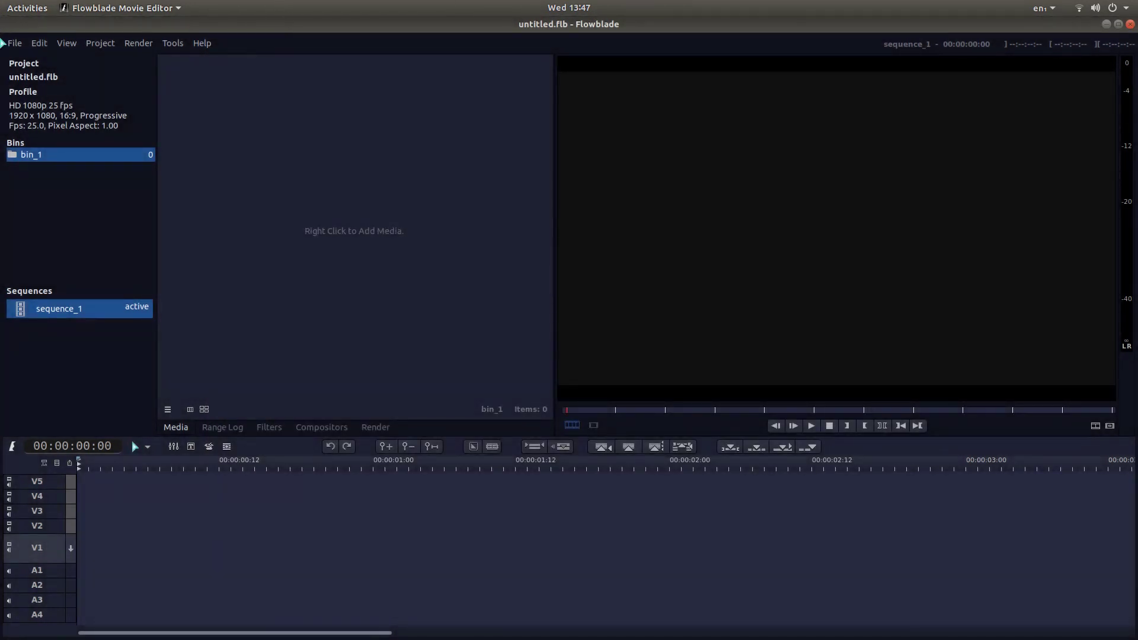
- Open Videos > East Somerset Railway And Nunney Castle > FOR EDITING and select 00257.MTS through 00263.MTS
mouse_move(5, 27)
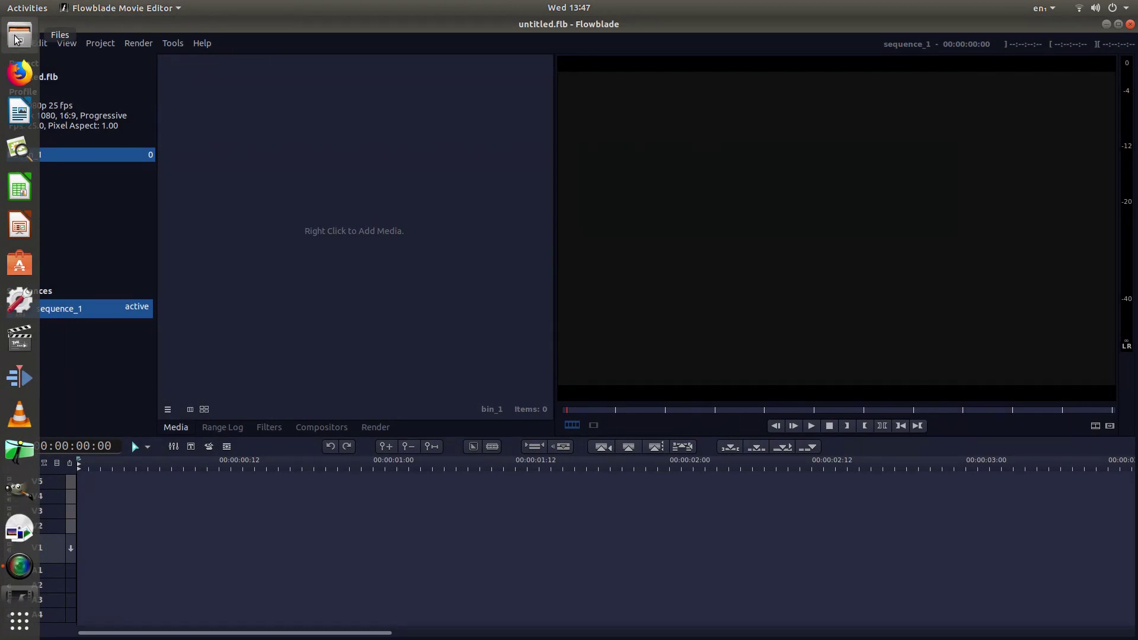
click(16, 39)
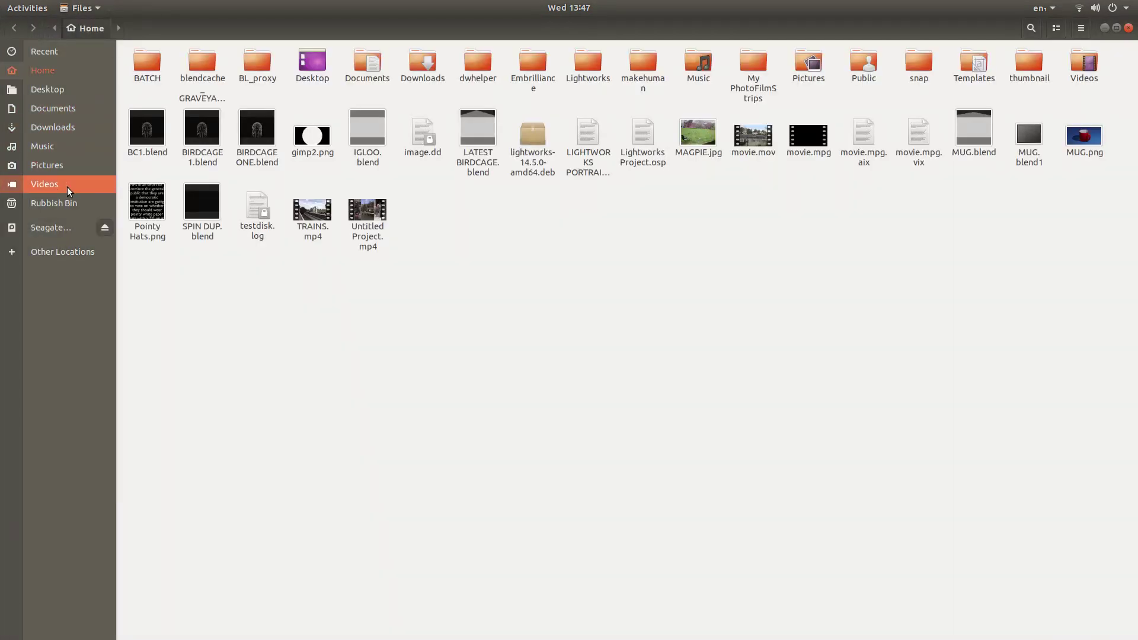
click(65, 184)
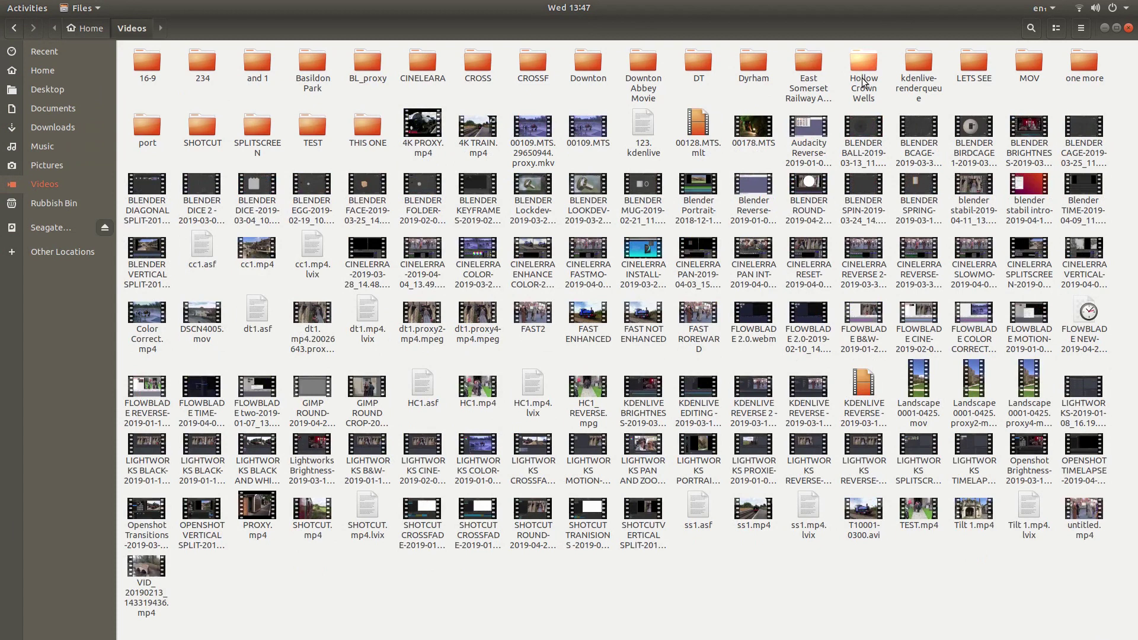
double_click(814, 69)
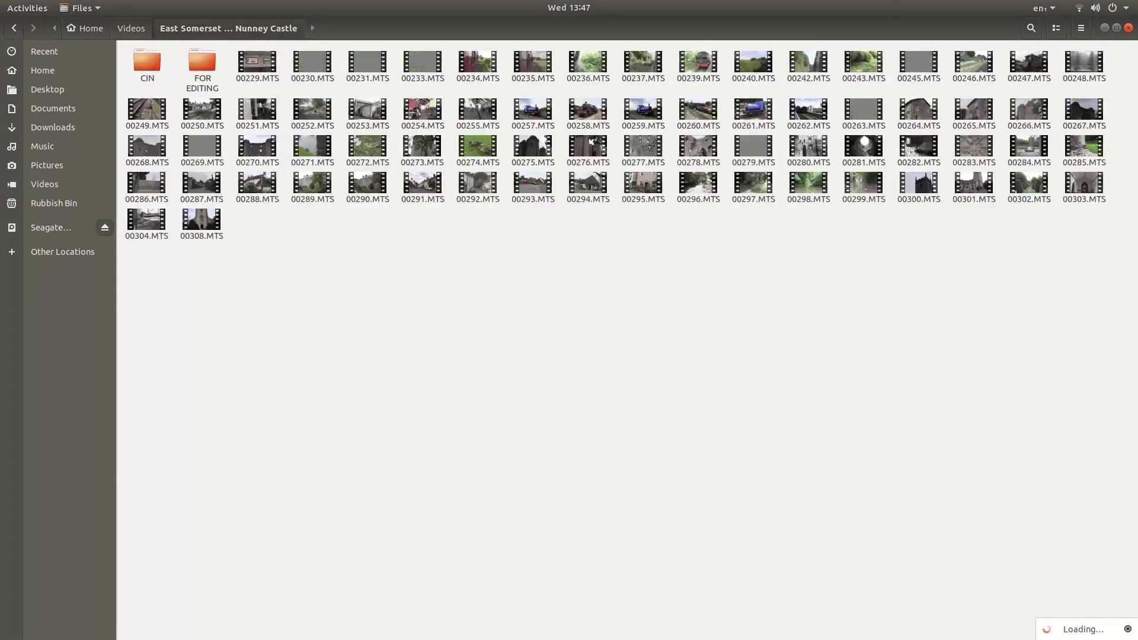
double_click(203, 62)
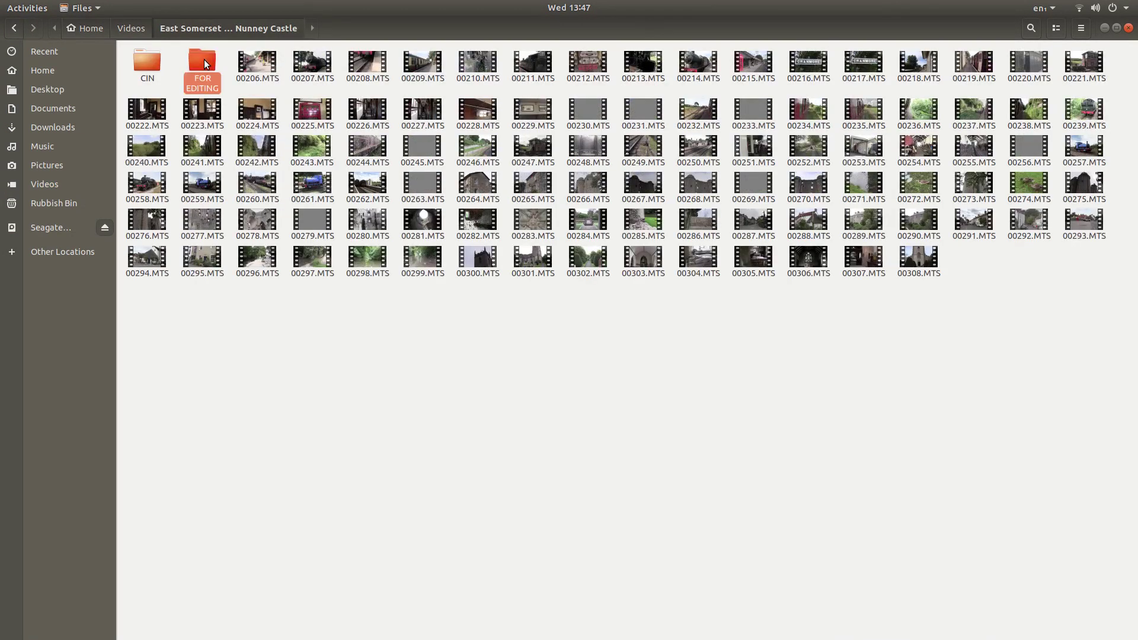
click(151, 74)
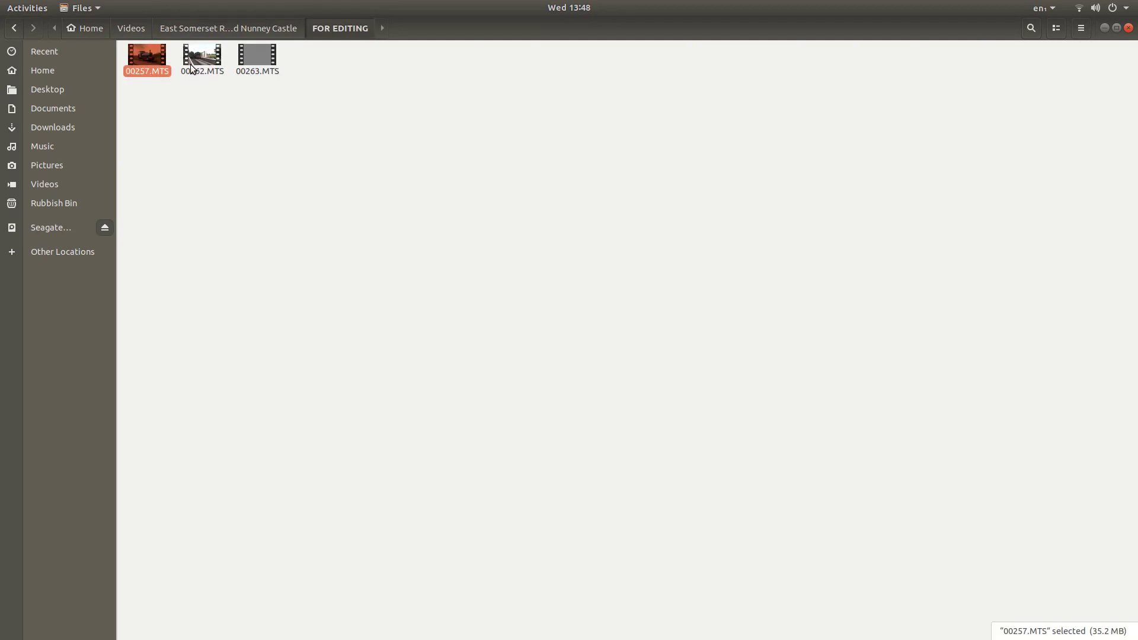
ctrl+click(257, 61)
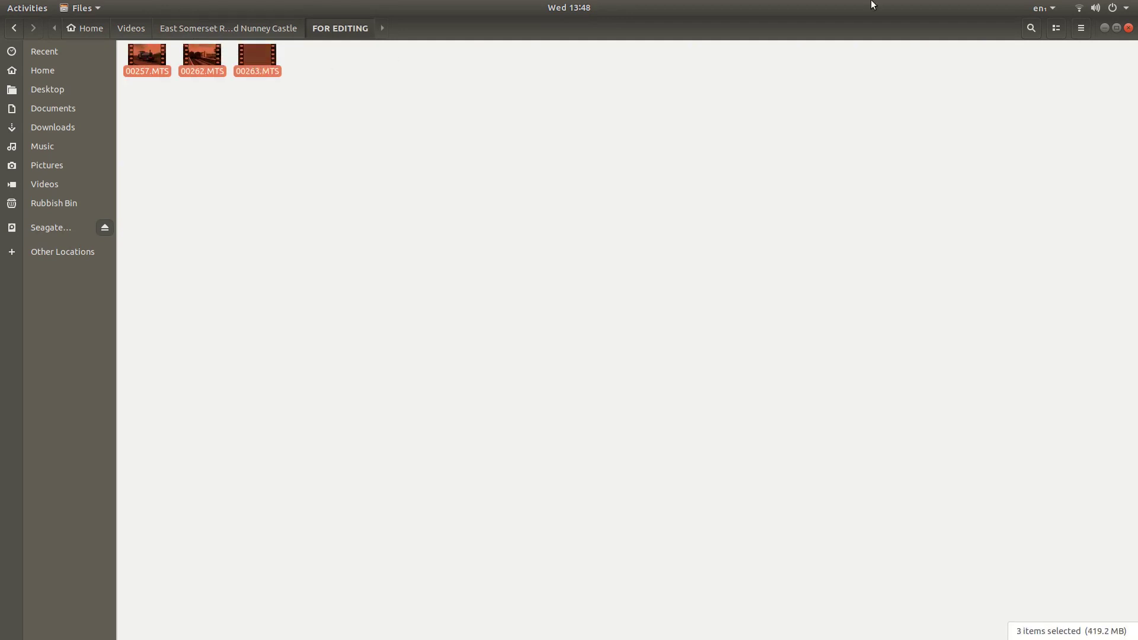
- Drag 00257.MTS, 00262.MTS and 00263.MTS from Files into Flowblade's bin_1, then close Files
click(1117, 28)
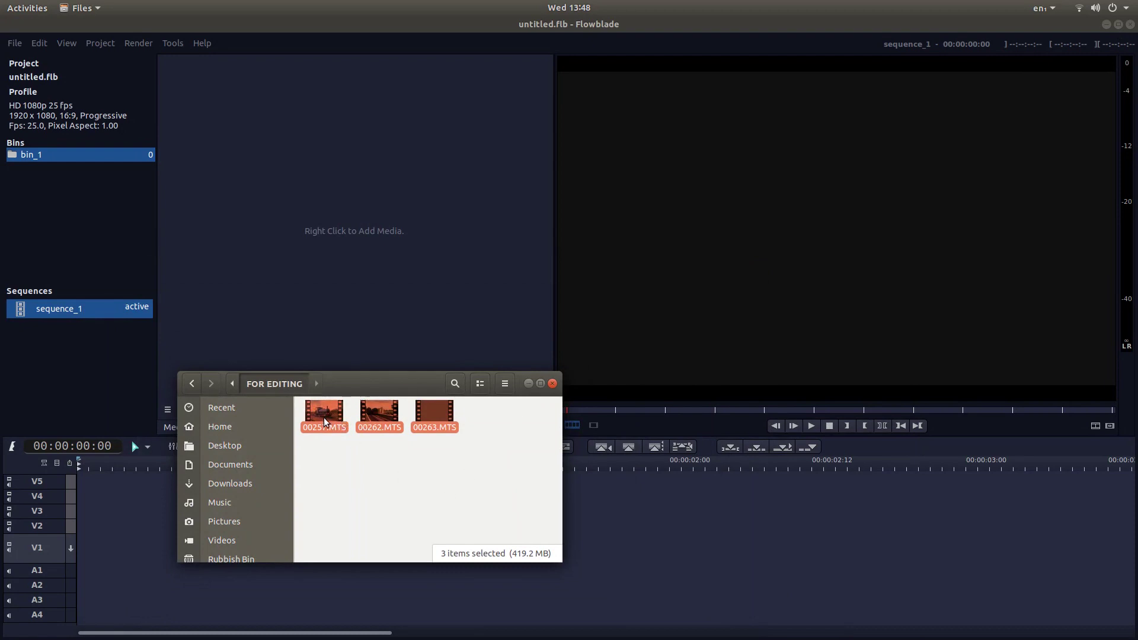
drag(324, 417, 200, 125)
click(553, 384)
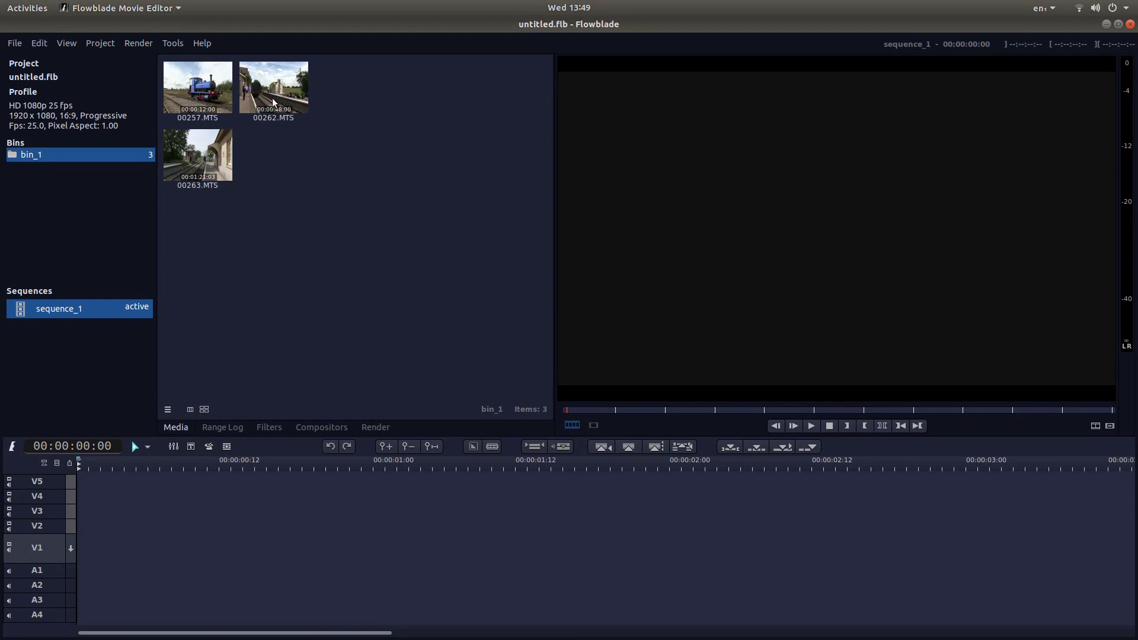
- In the Proxy Manager, set proxy size to Quarter Project Image Size and choose Use Proxy Media
click(98, 44)
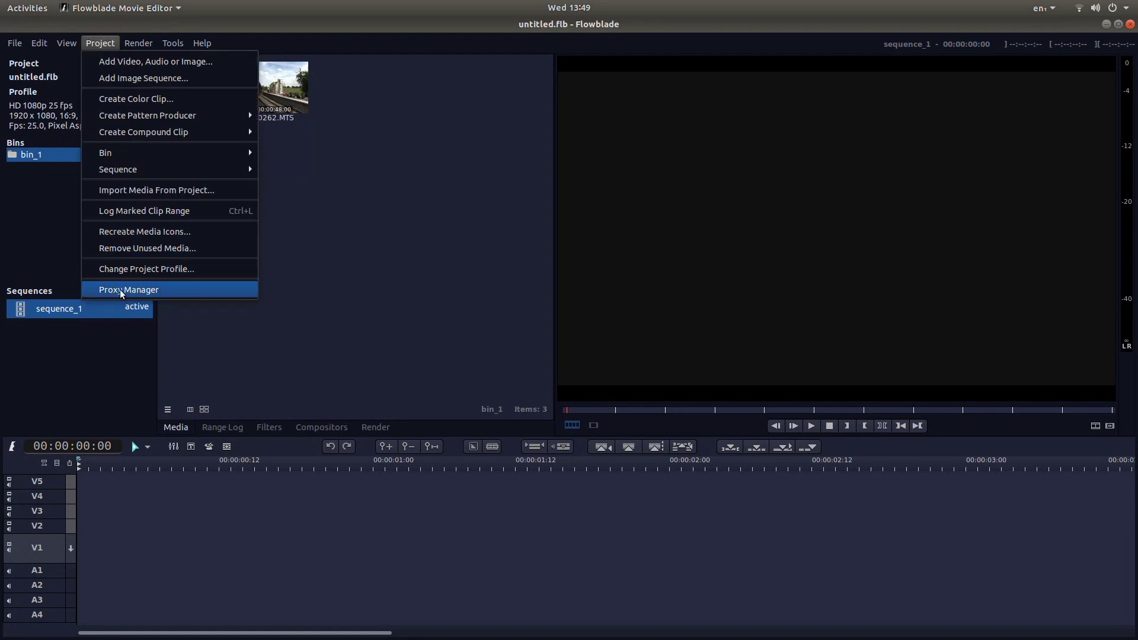
click(151, 289)
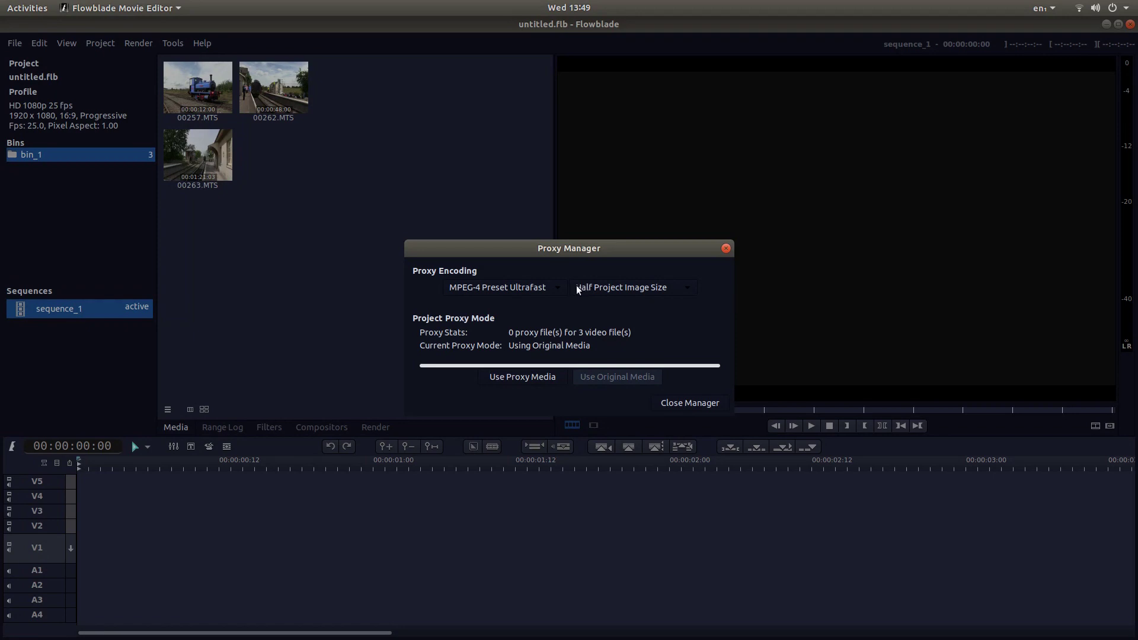
click(634, 287)
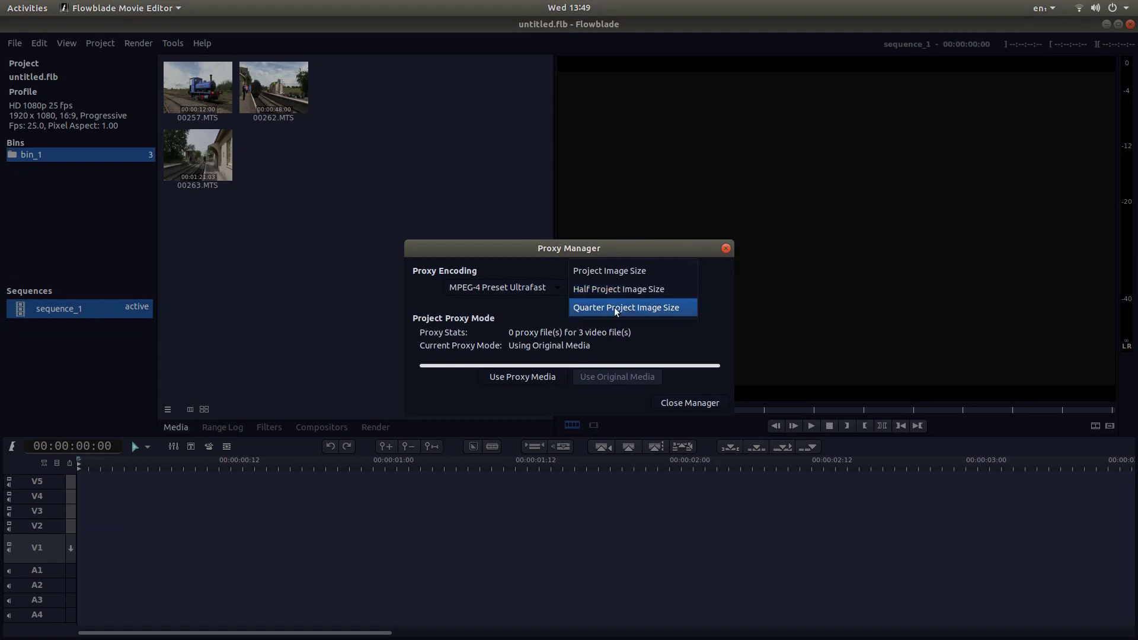
click(640, 307)
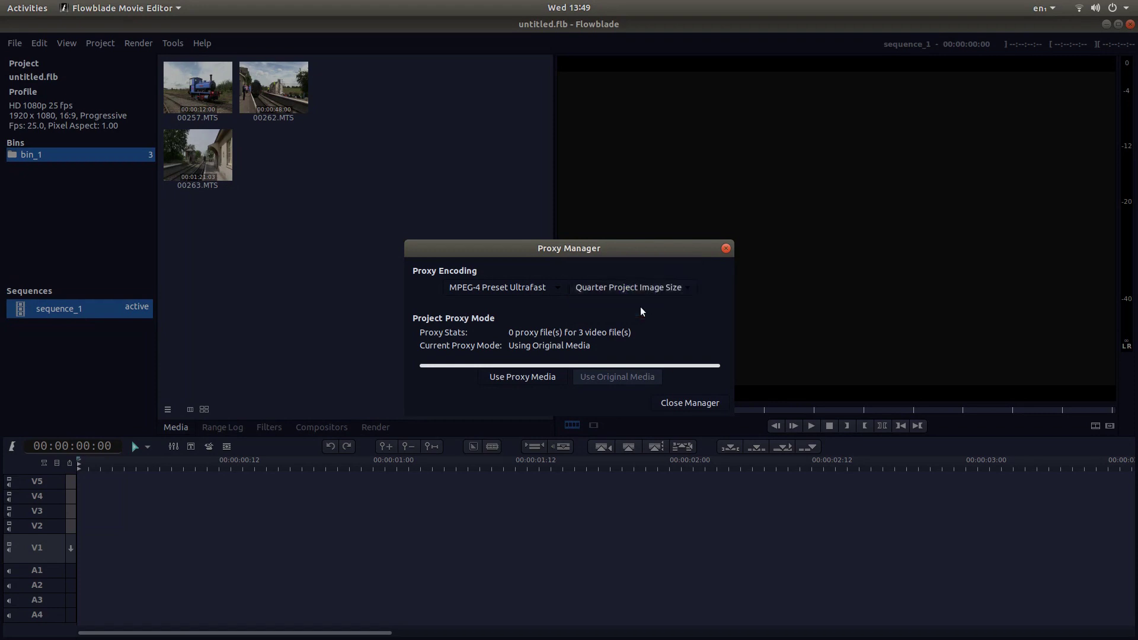
click(513, 379)
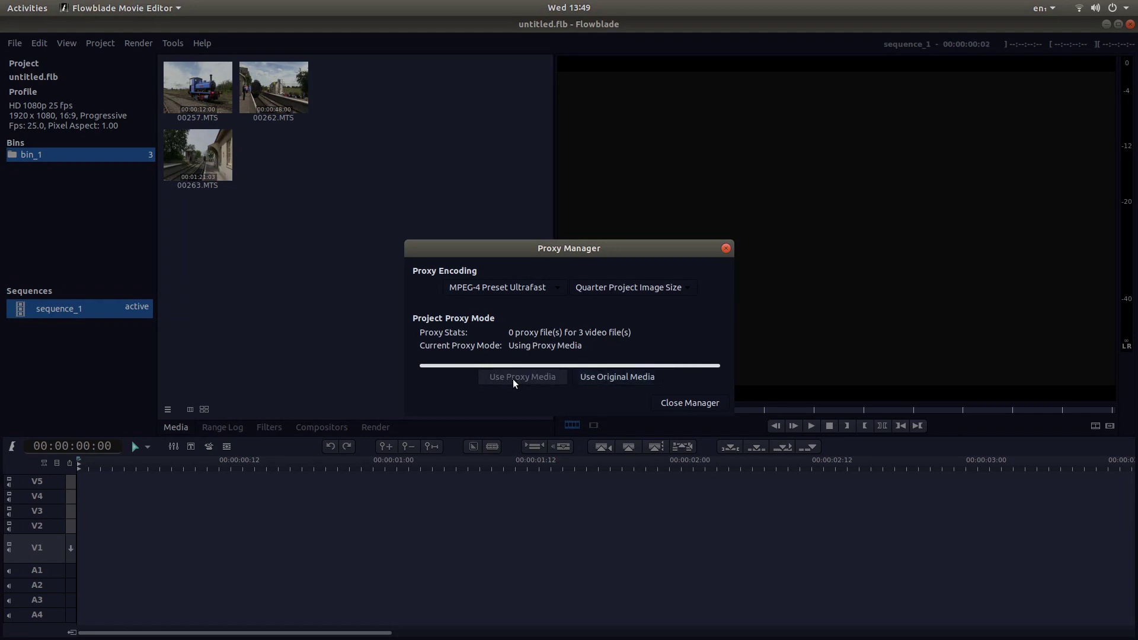
- Close the Proxy Manager and select 00257.MTS, 00262.MTS and 00263.MTS in the bin
click(685, 403)
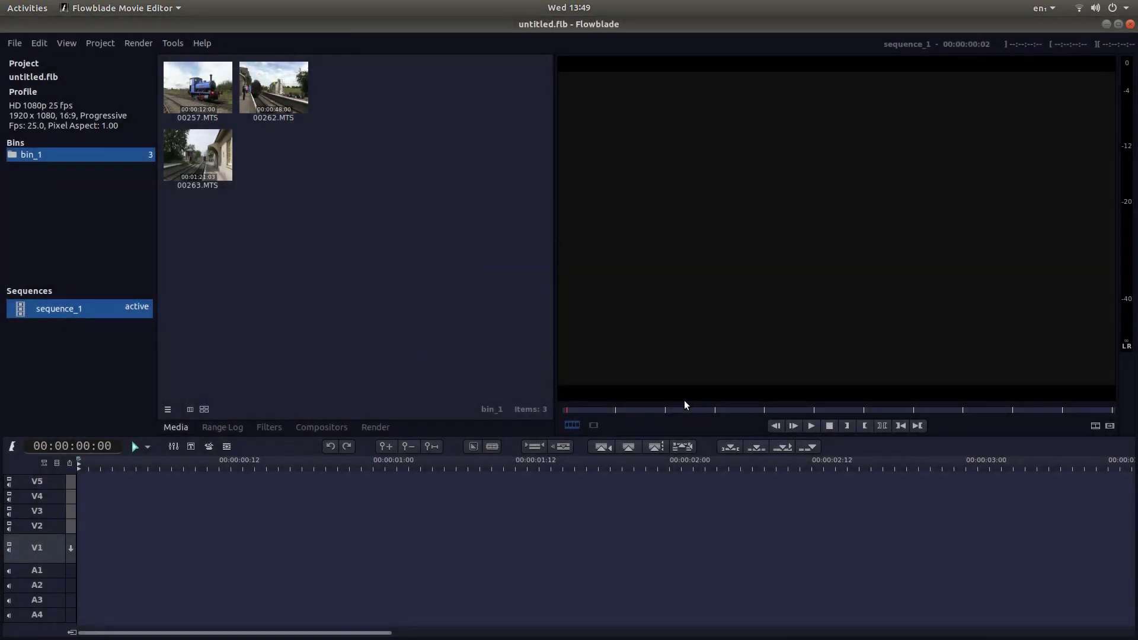
click(206, 94)
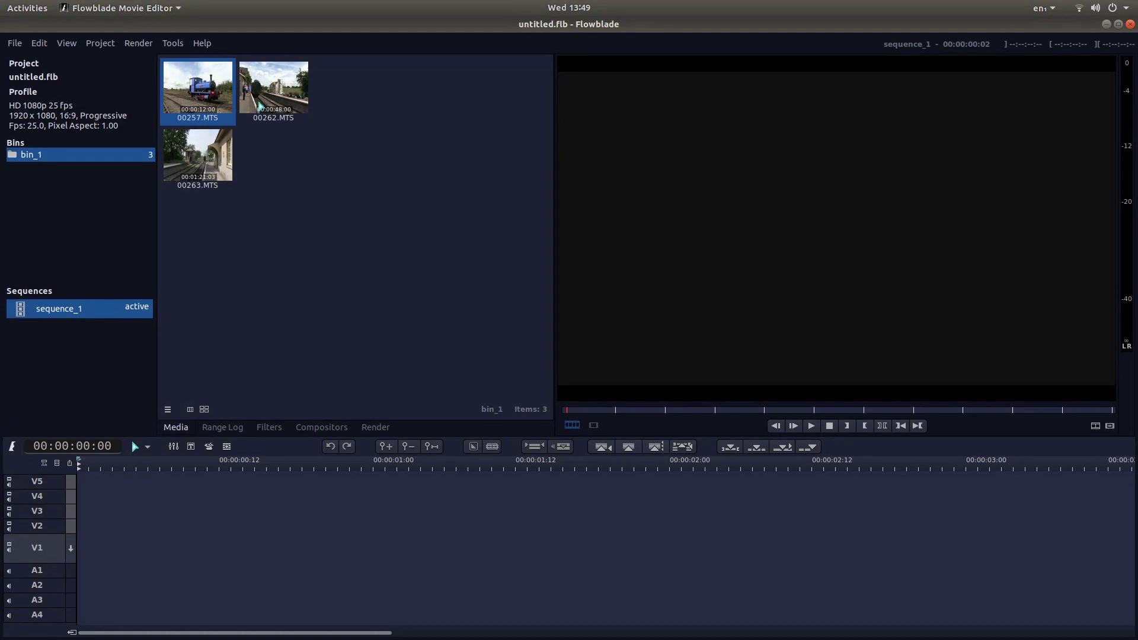
ctrl+click(261, 106)
ctrl+click(190, 184)
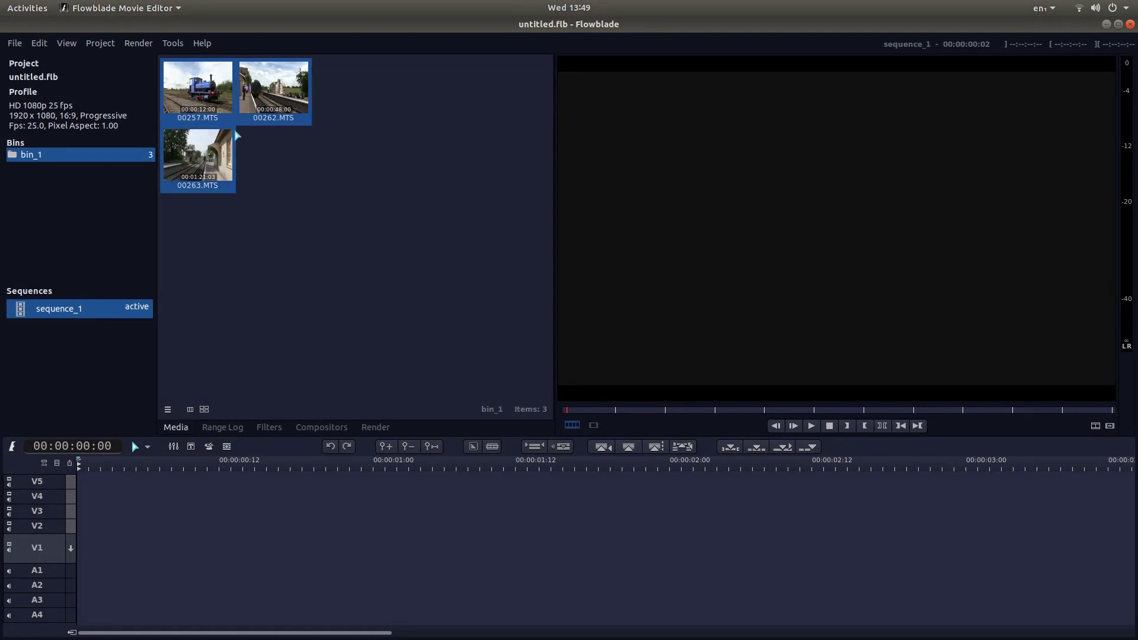
- Render proxy files for the three selected clips from the bin menu
click(169, 410)
click(168, 410)
click(168, 411)
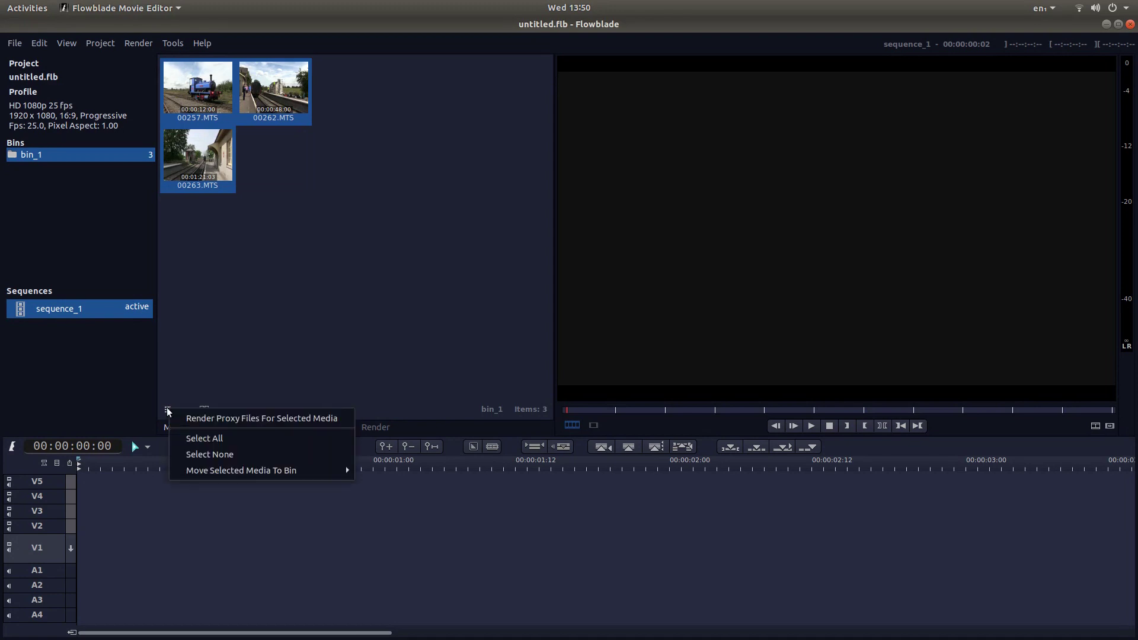
click(302, 419)
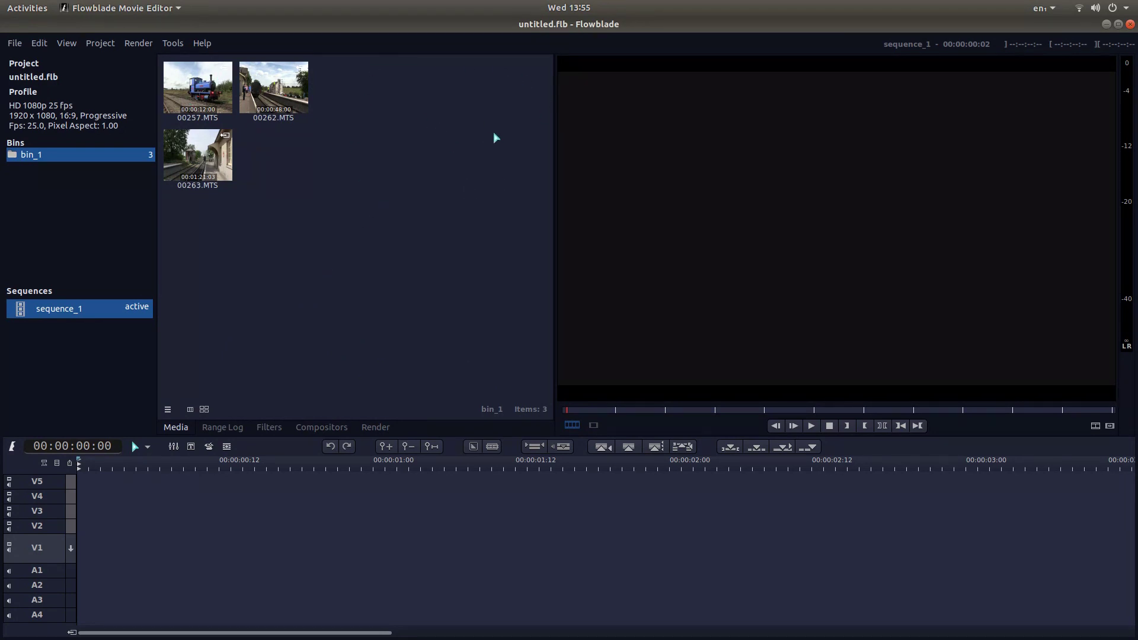
- Load 00257.MTS in the monitor and mark in at 00:00:02:03, out at 00:00:09:06
double_click(198, 96)
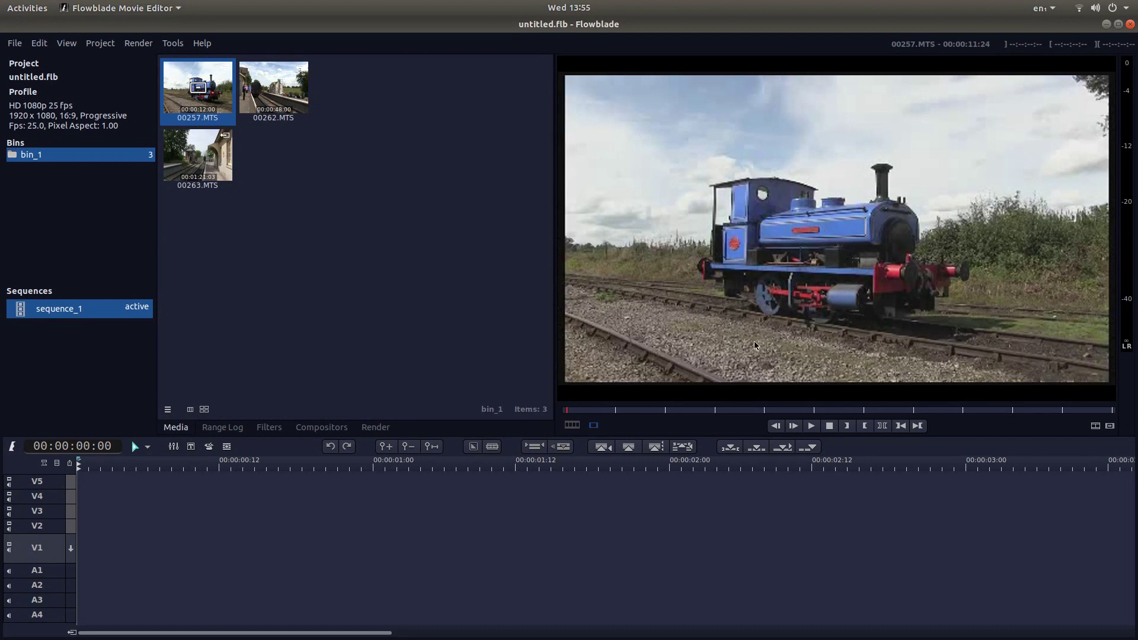
click(809, 425)
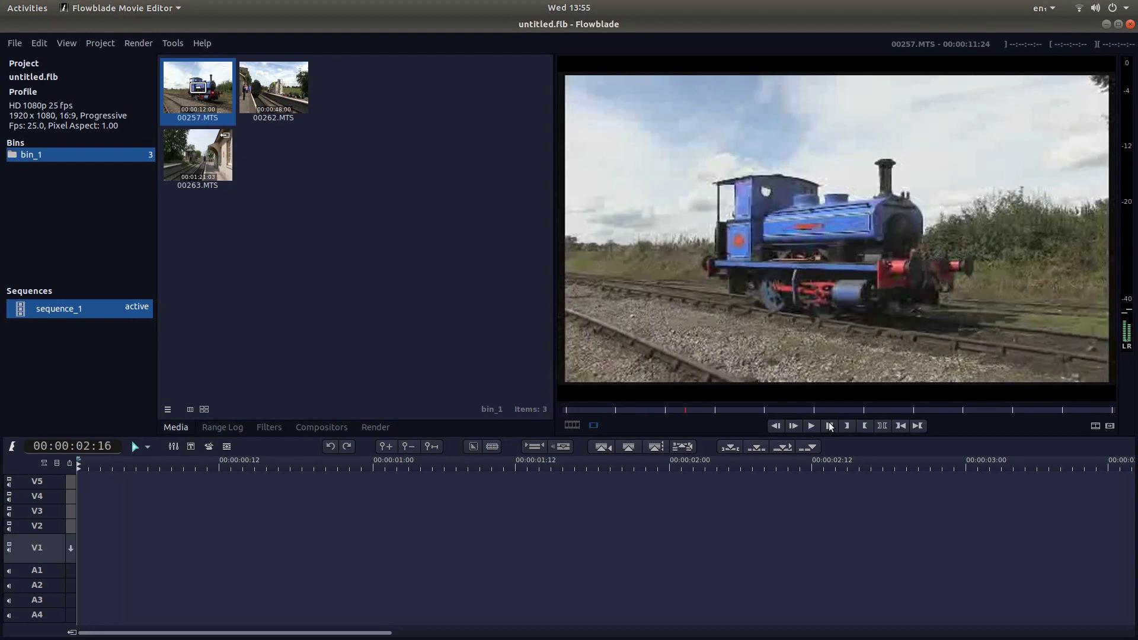
click(830, 426)
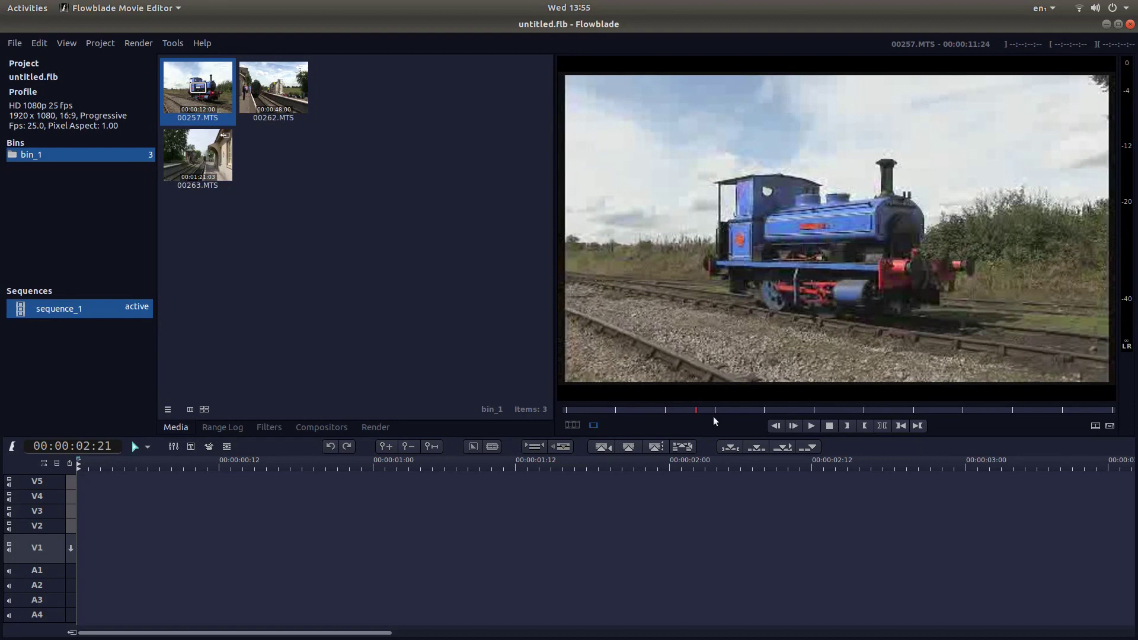
drag(695, 409, 664, 413)
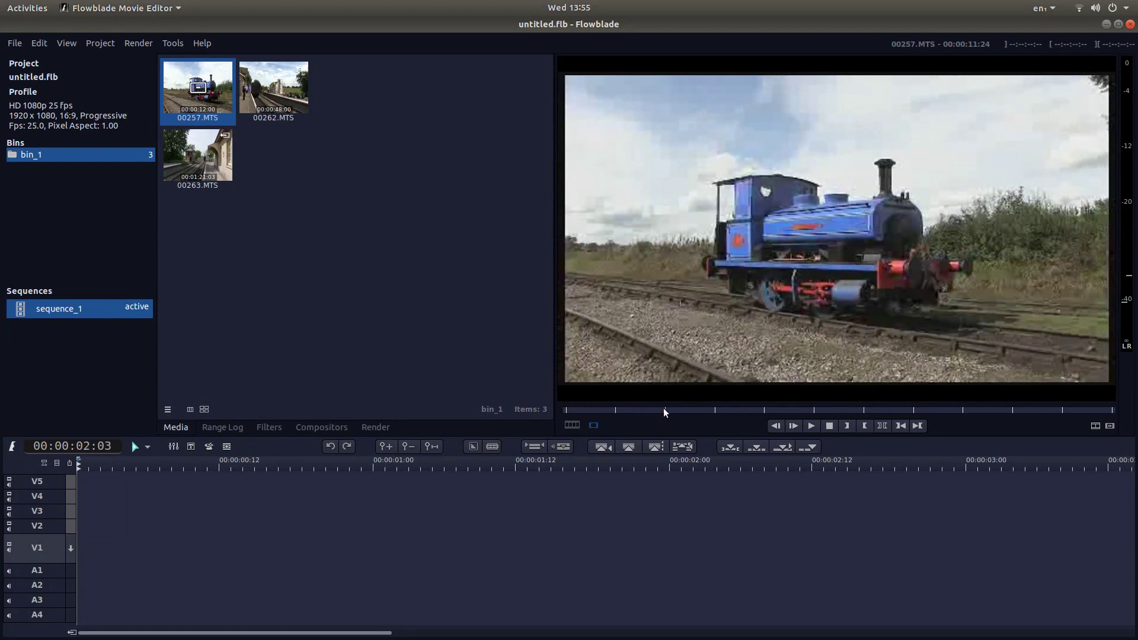
click(847, 427)
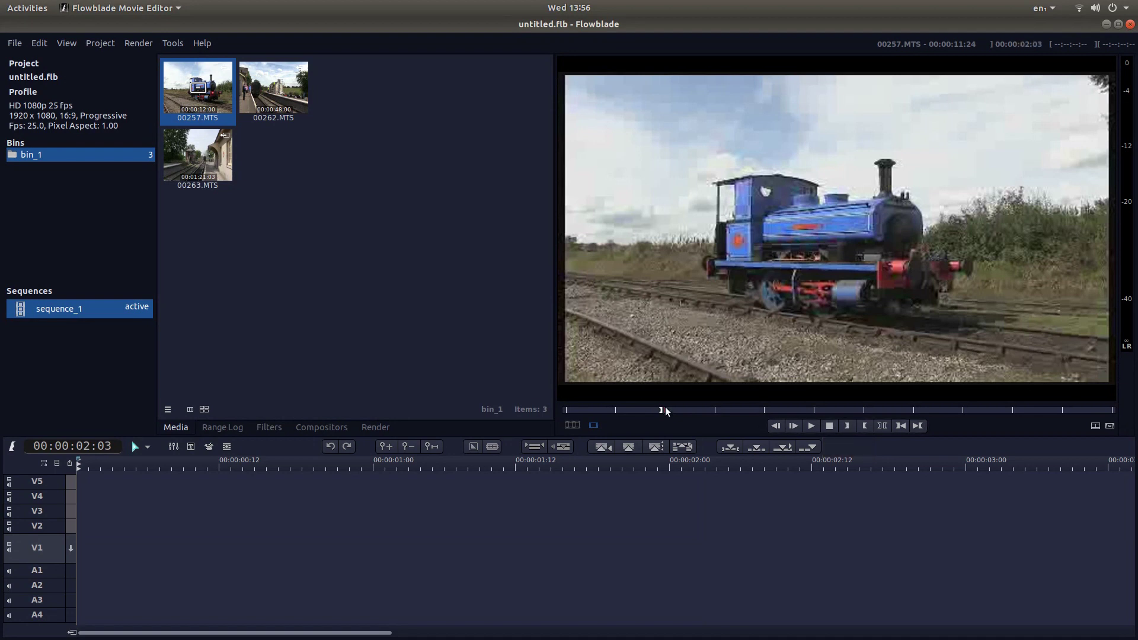
drag(665, 407, 987, 410)
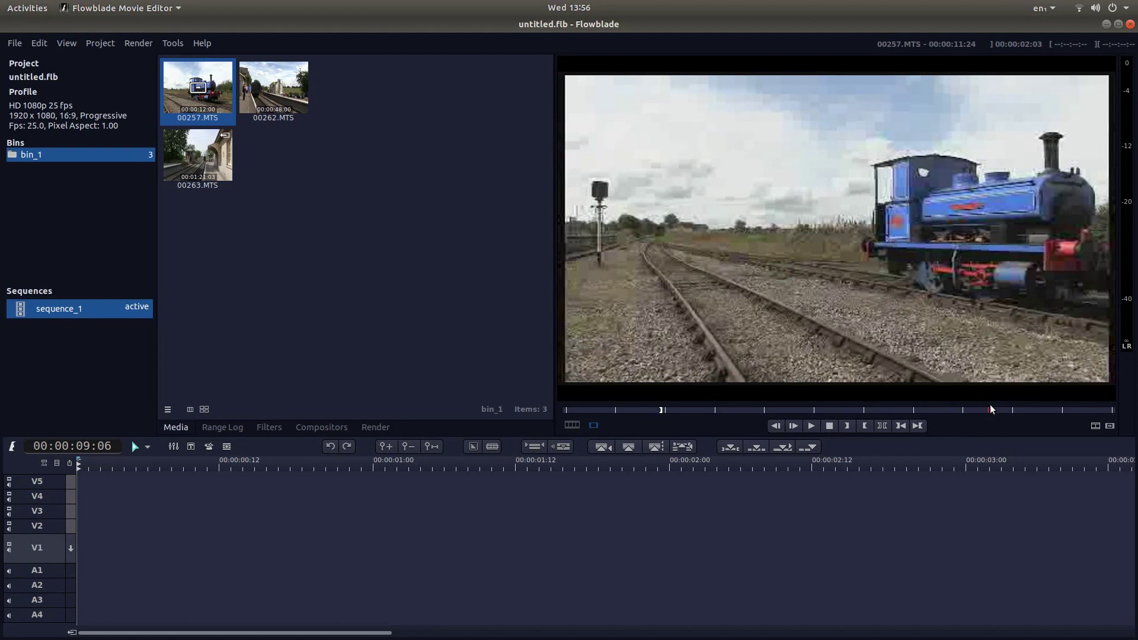
click(862, 428)
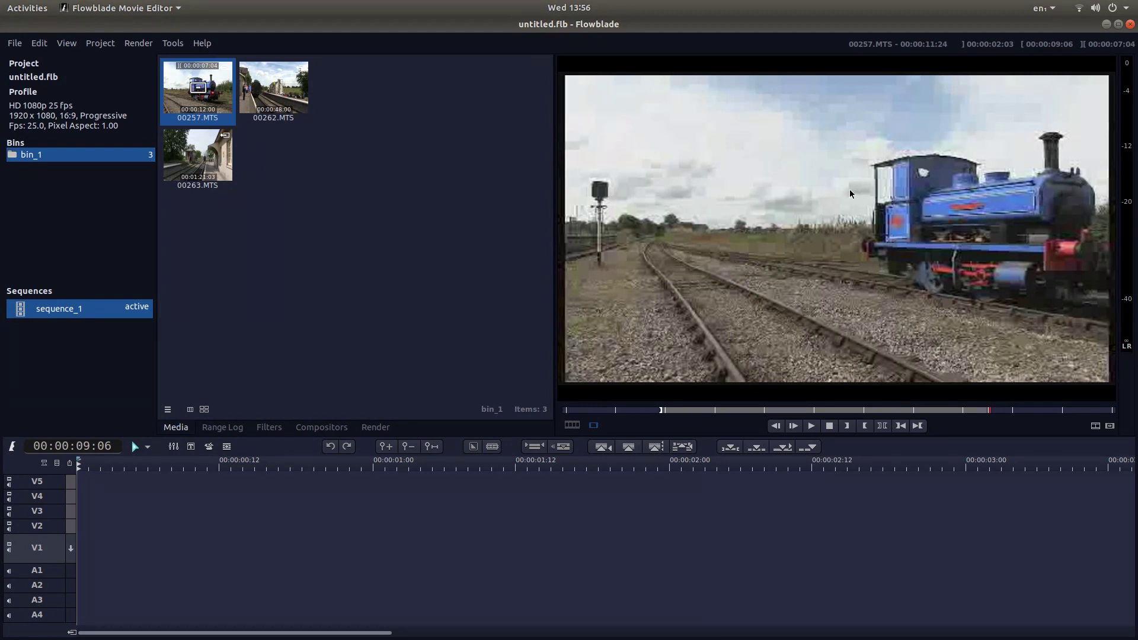
- Drag the marked 00257.MTS range from the monitor to the start of track V1
drag(848, 190, 774, 544)
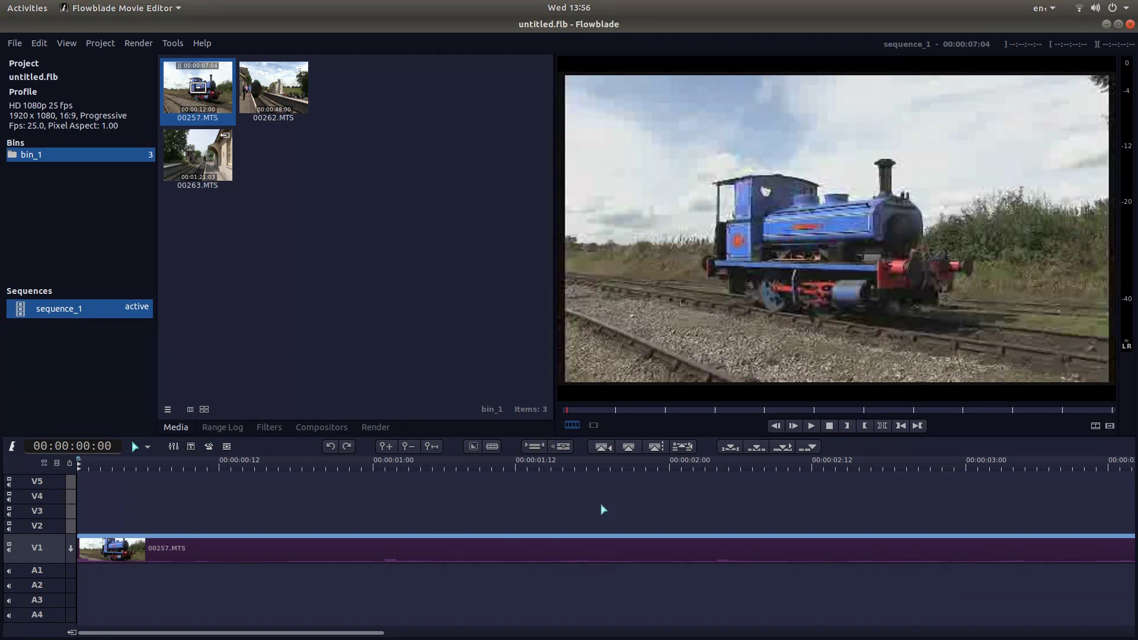
scroll(600, 503, down, 5)
scroll(514, 537, up, 3)
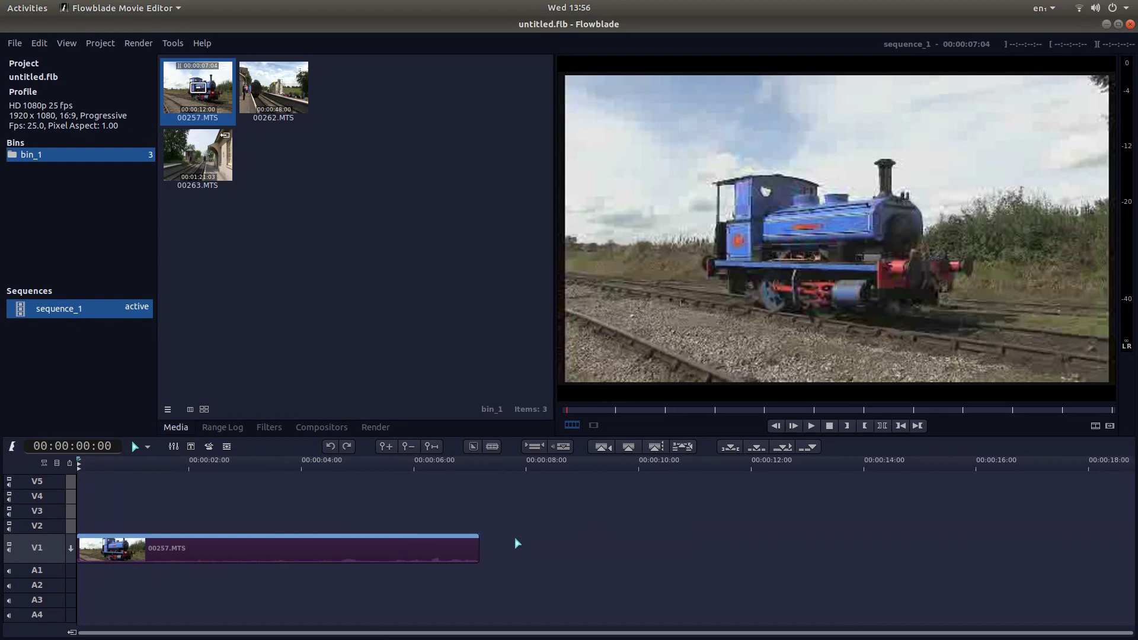
scroll(511, 536, down, 4)
scroll(510, 536, up, 2)
scroll(511, 535, down, 2)
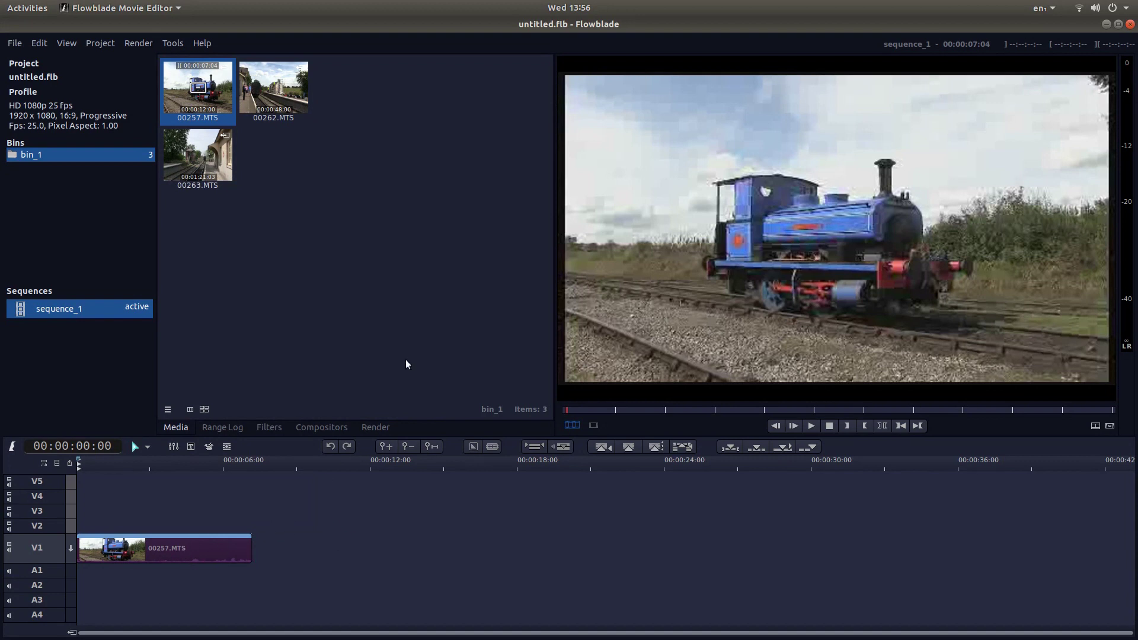
- Mark 00262.MTS from 00:00:23:06 to 00:00:41:06 and drop it on V1 after 00257.MTS
double_click(281, 87)
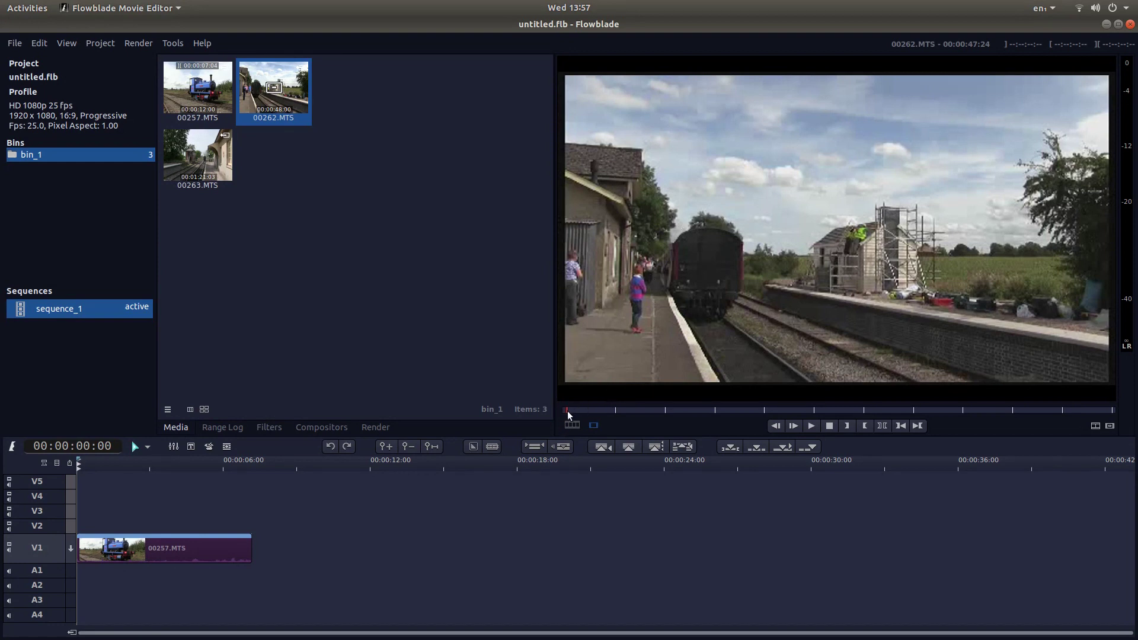
drag(568, 411, 830, 399)
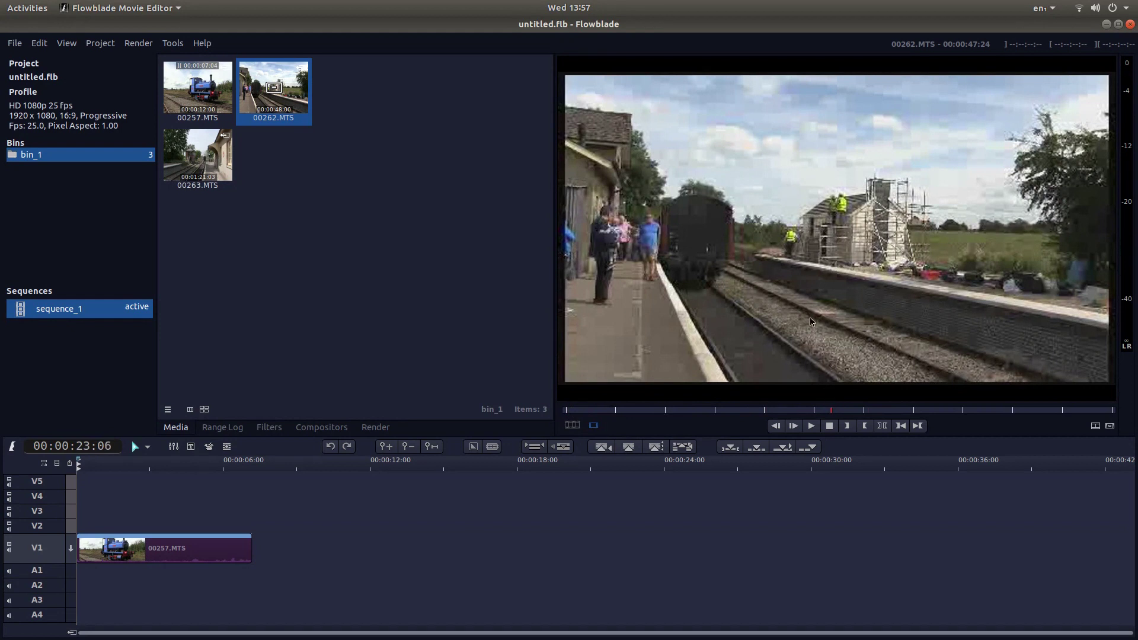
click(848, 425)
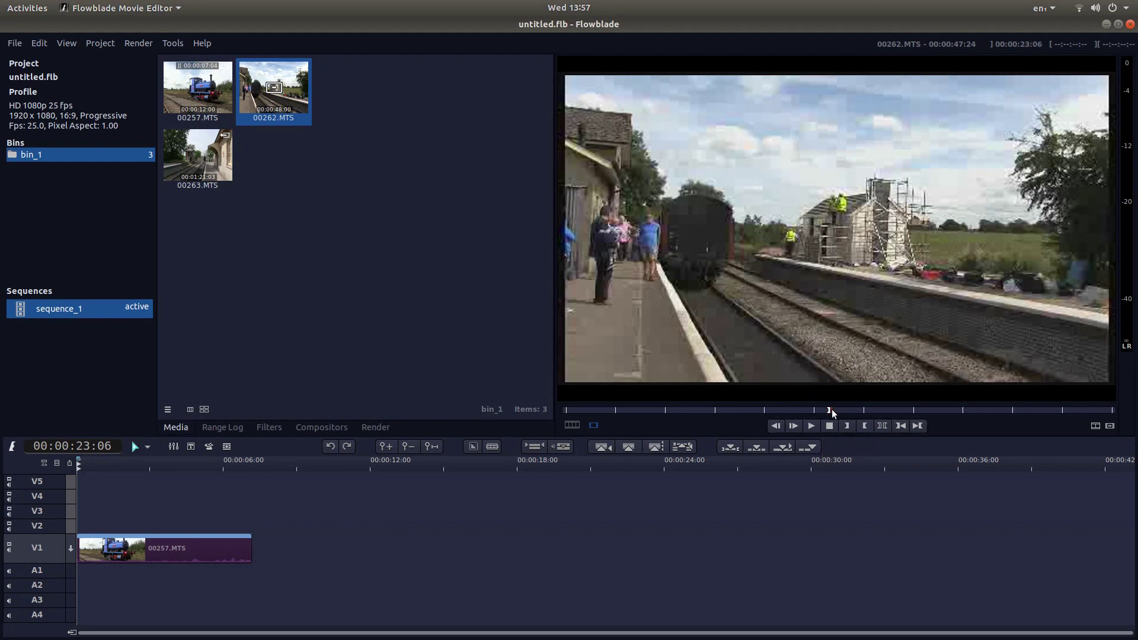
drag(831, 409, 1034, 408)
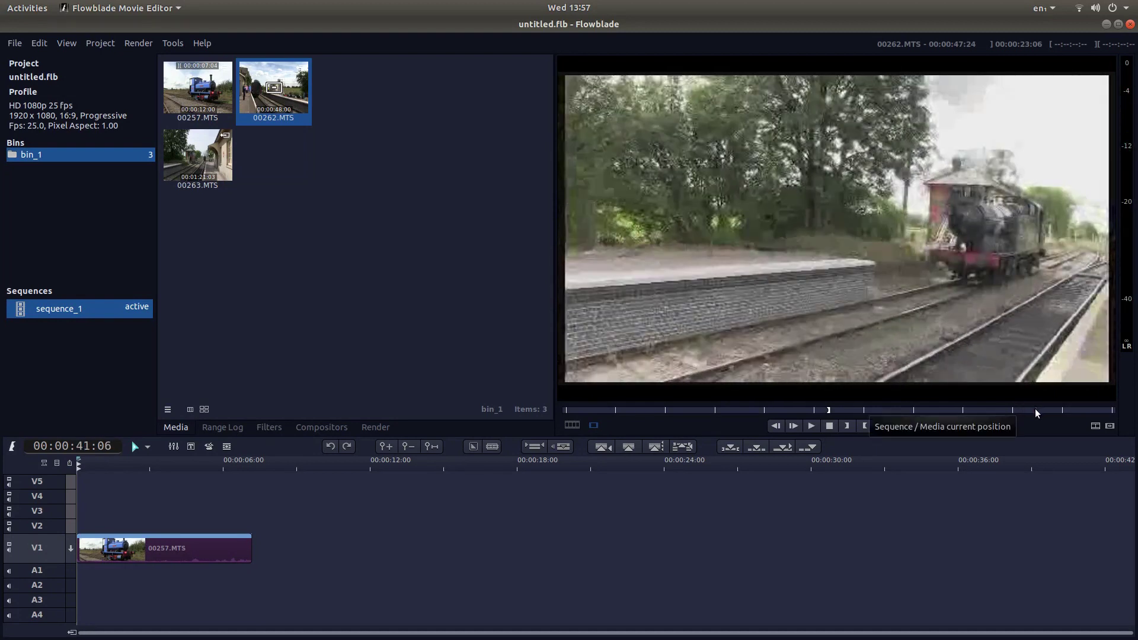
click(865, 426)
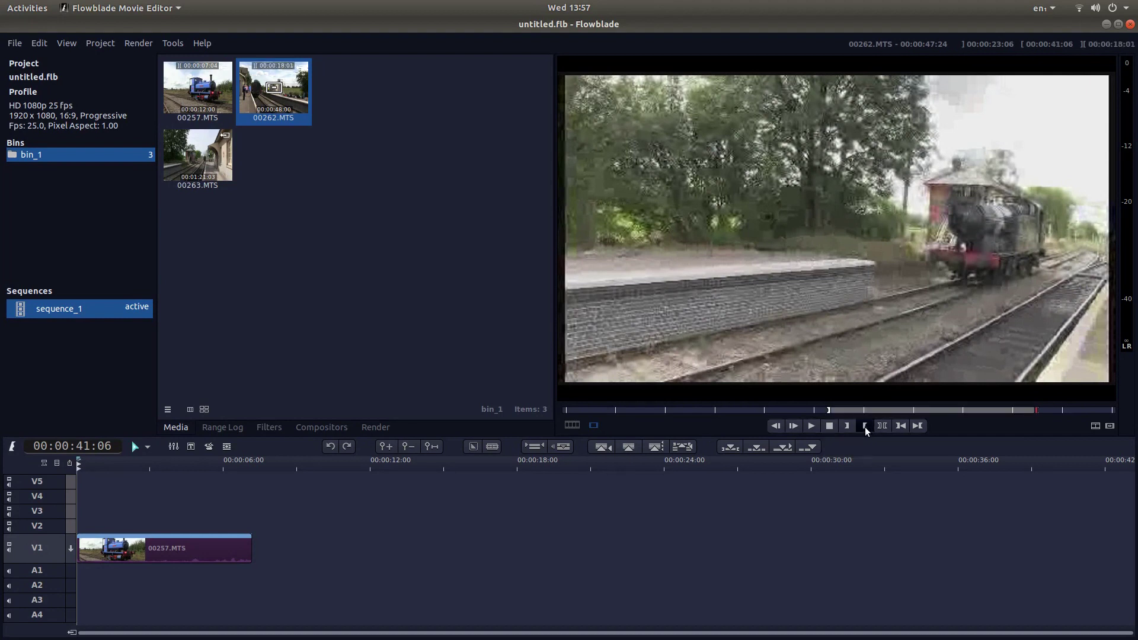
drag(901, 210, 836, 545)
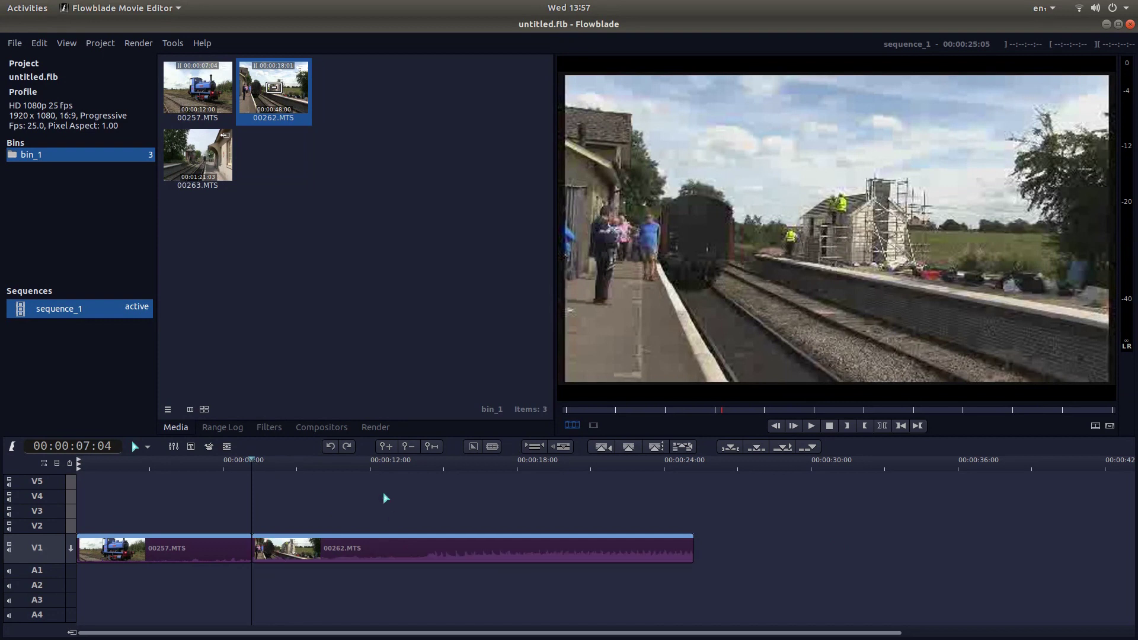
- Mark 00263.MTS from 00:00:47:06 to 00:01:12:11 and drop it on V1 after 00262.MTS
double_click(187, 149)
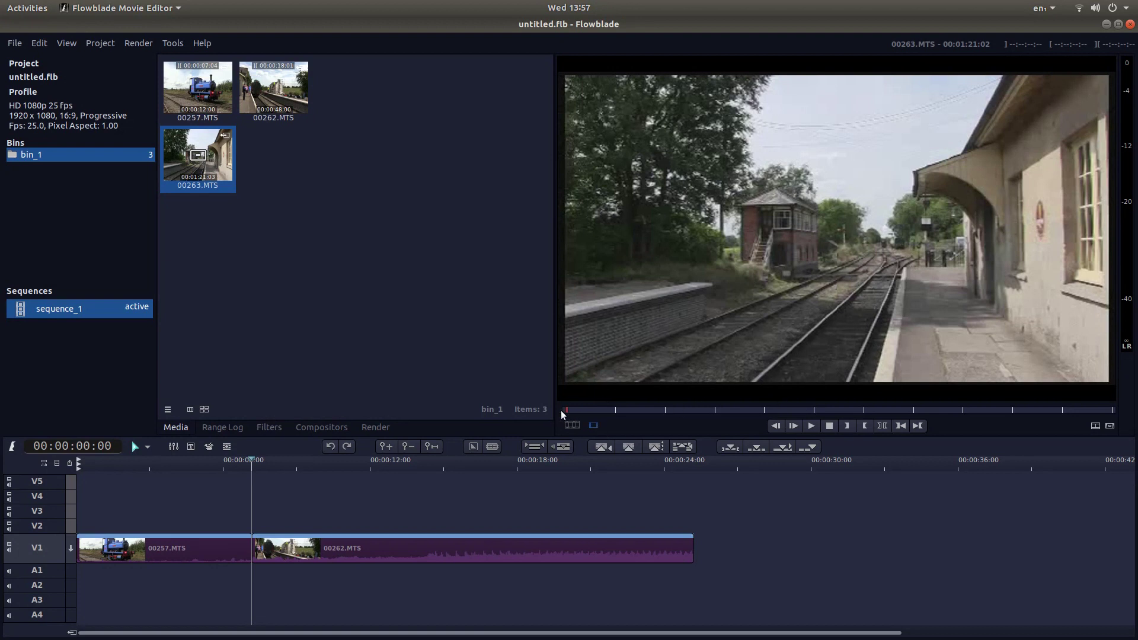
drag(569, 414, 883, 407)
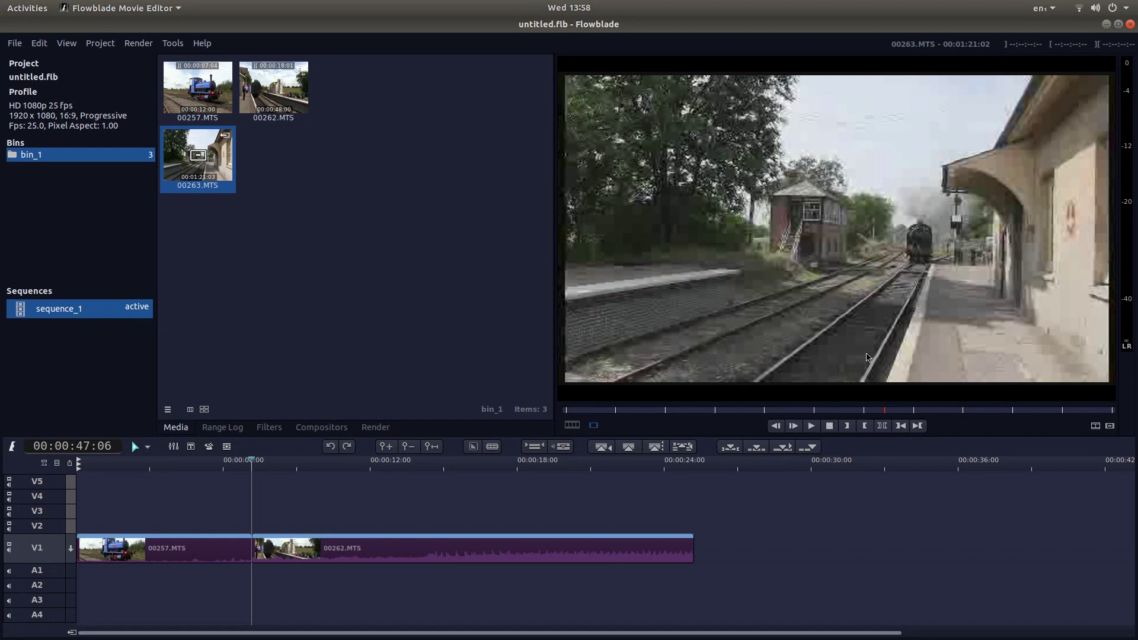
click(848, 425)
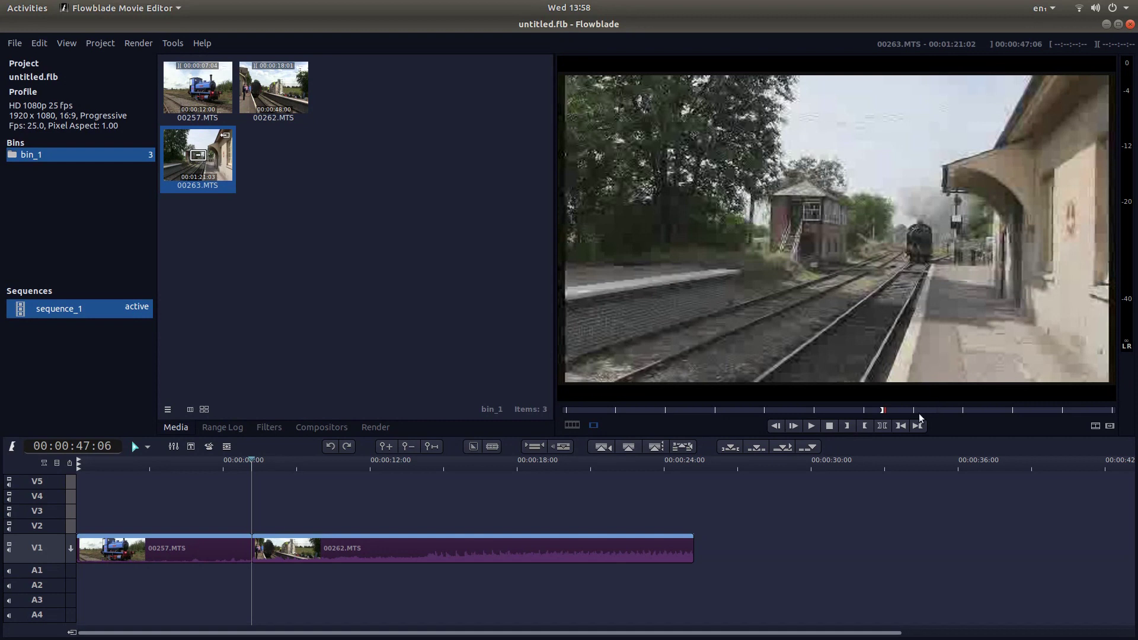
drag(889, 408, 1054, 401)
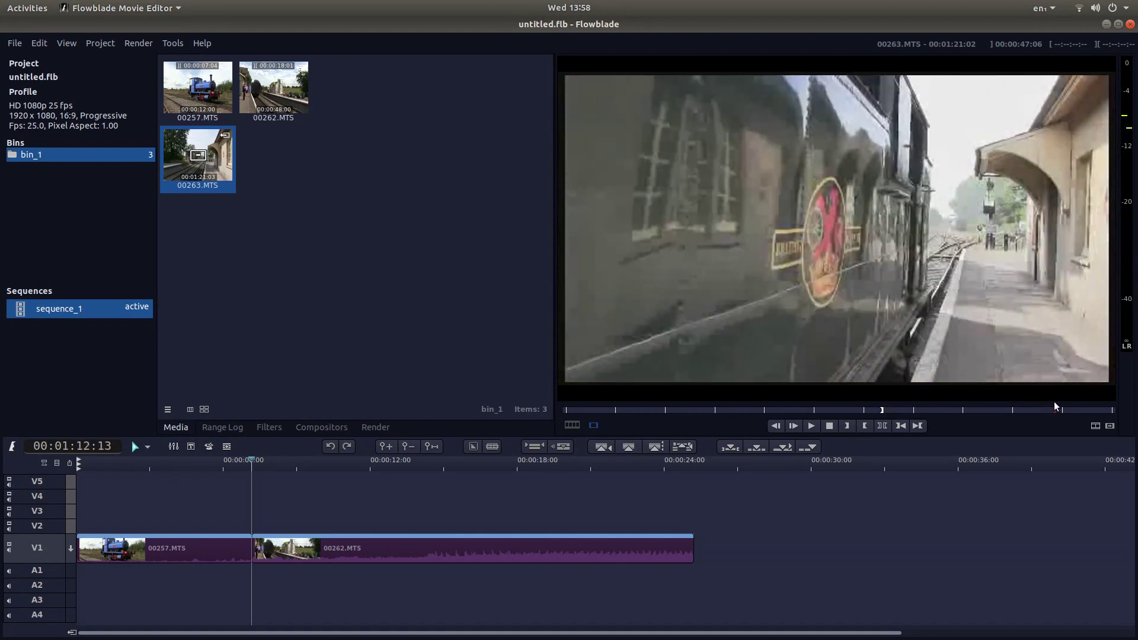
key(Left)
key(Left)
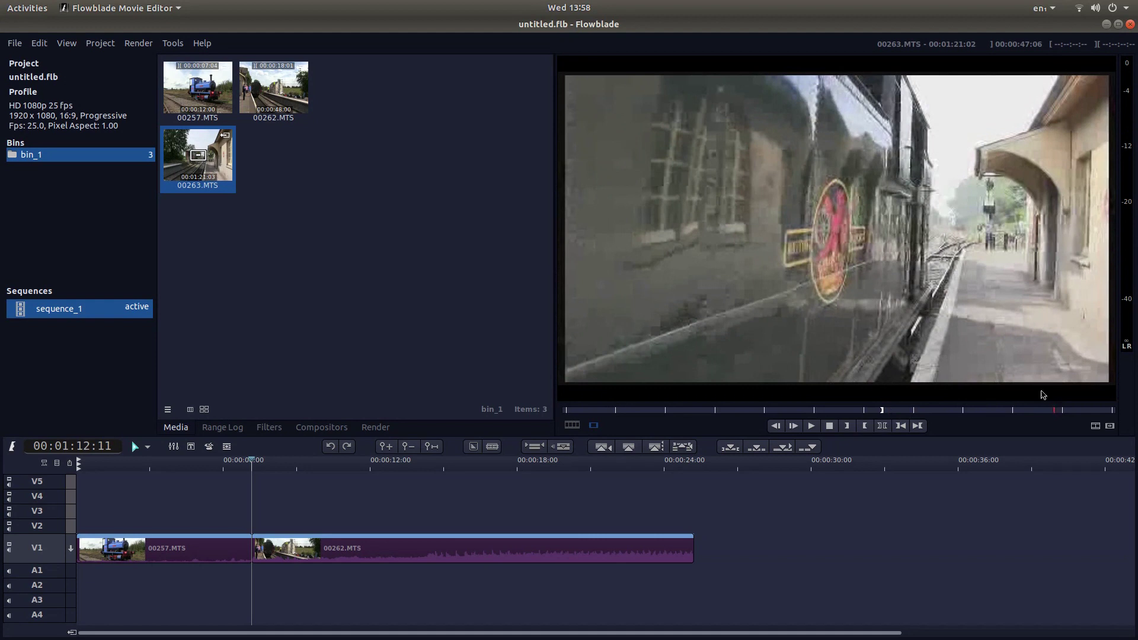
click(863, 425)
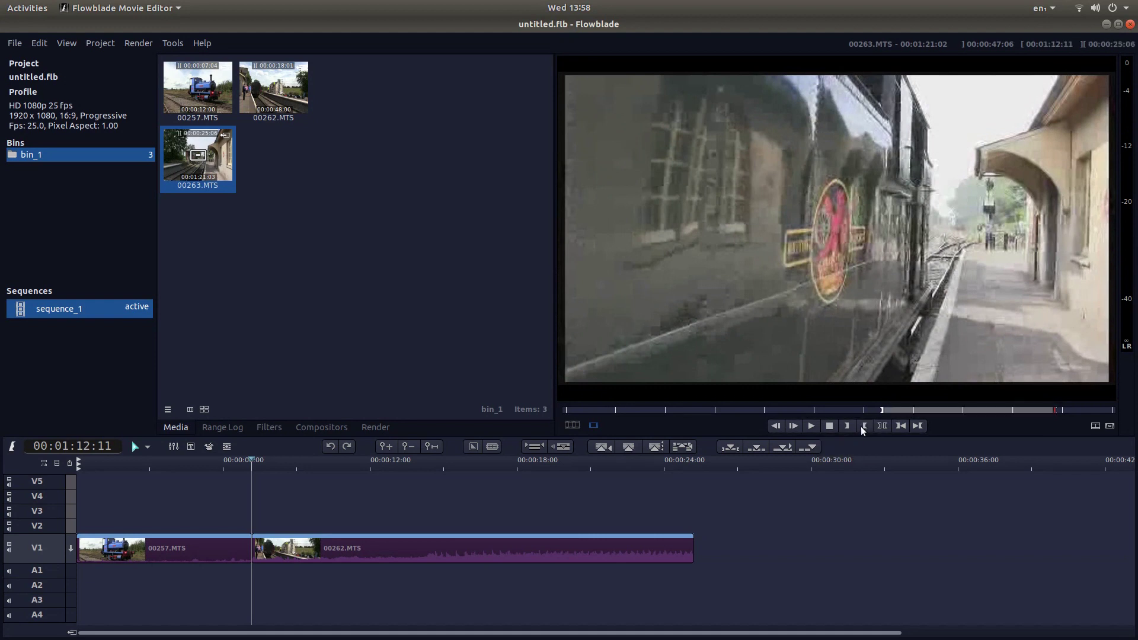
drag(836, 165, 789, 547)
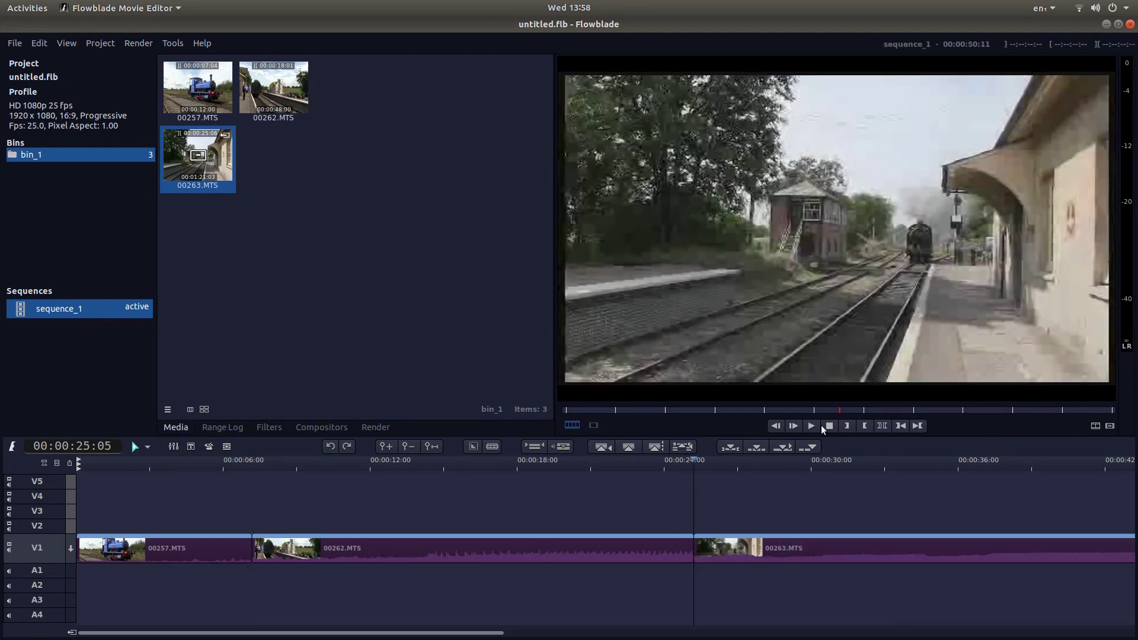
drag(691, 463, 74, 486)
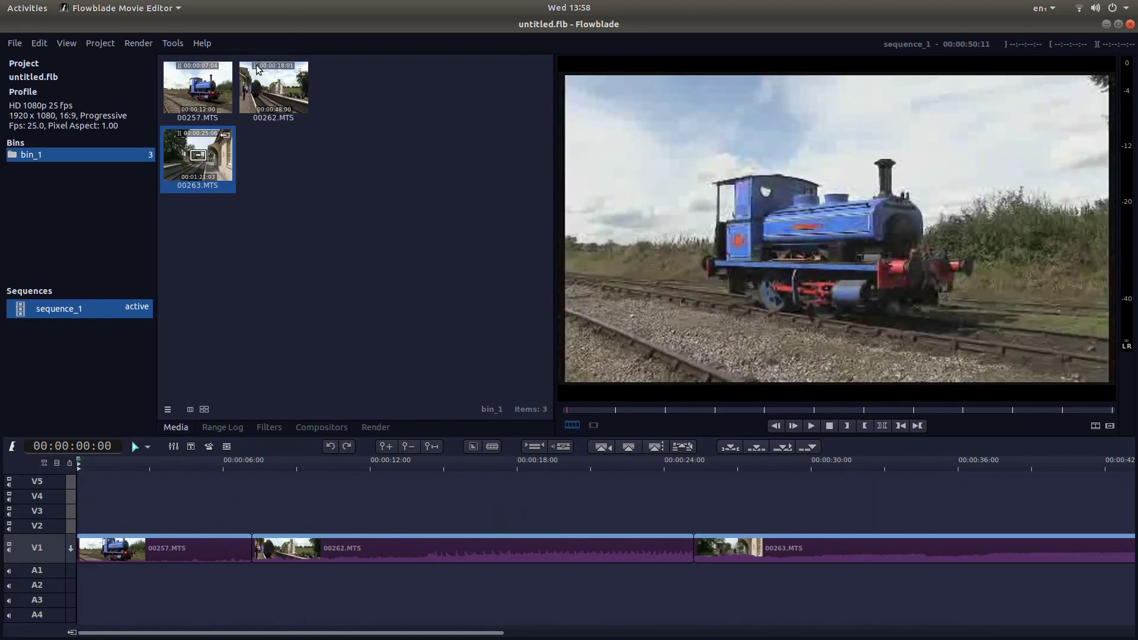
click(816, 425)
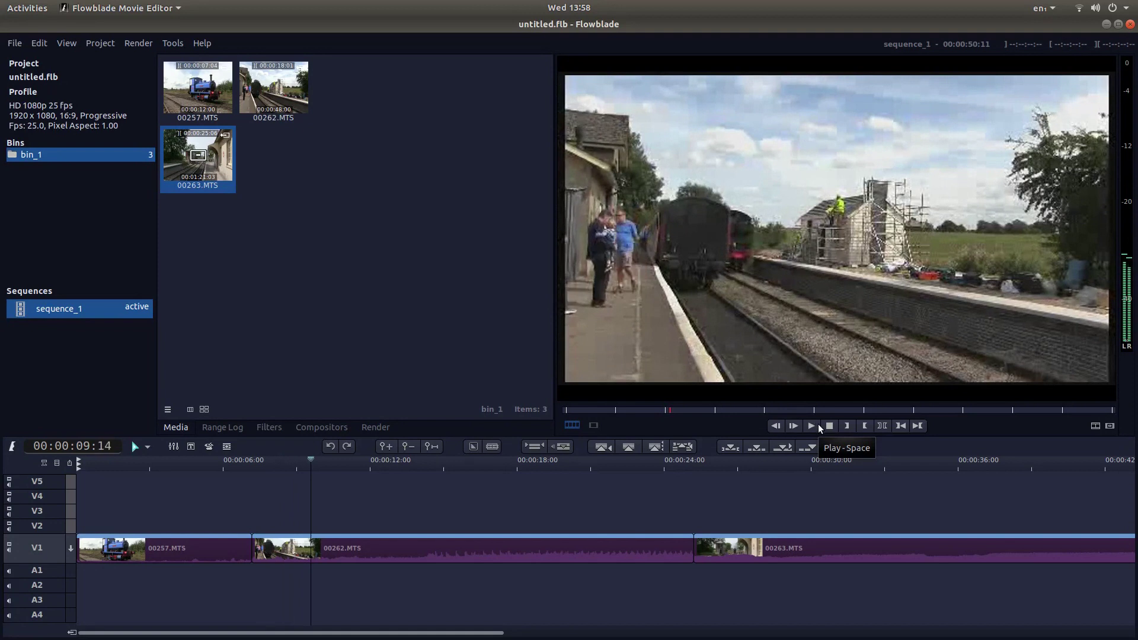
click(829, 425)
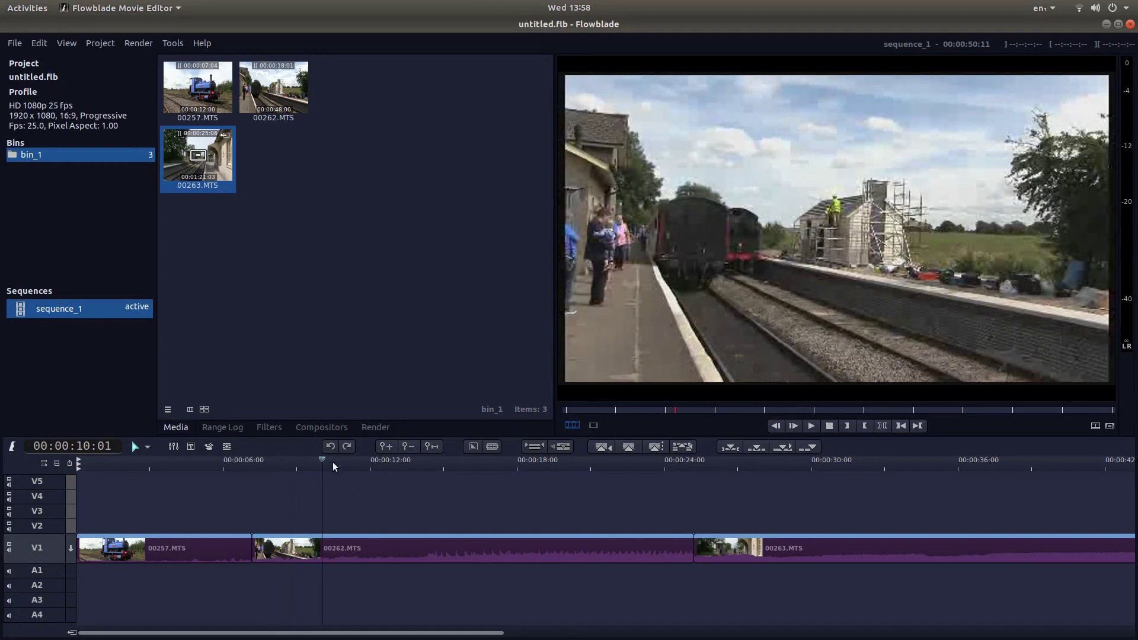
drag(320, 460, 55, 462)
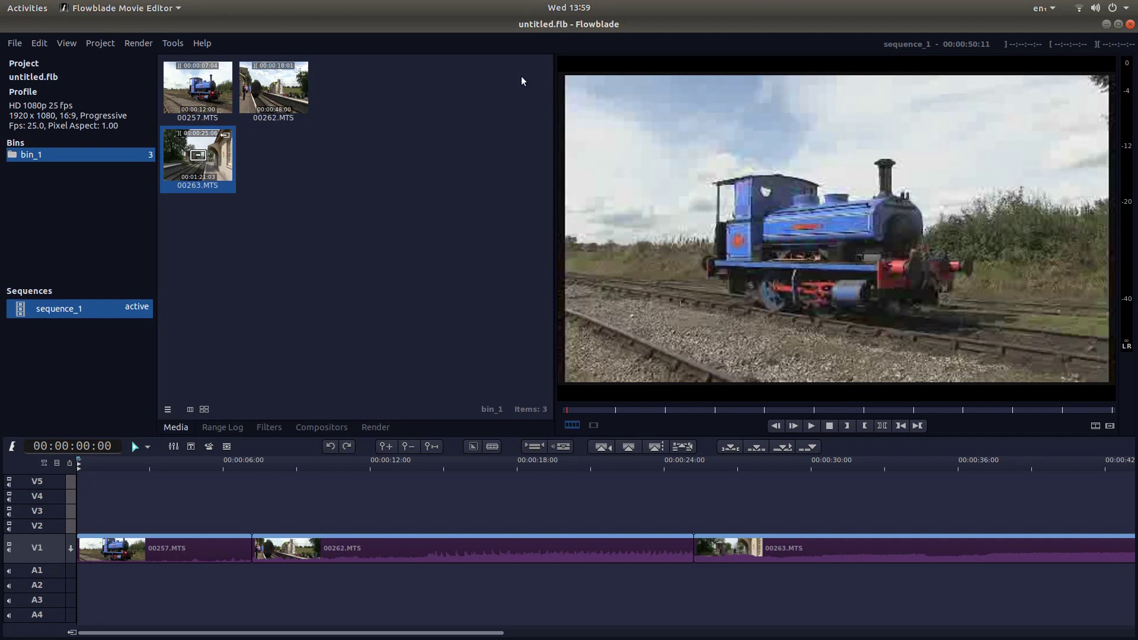
- Choose Use Original Media in the Proxy Manager and close it
click(103, 42)
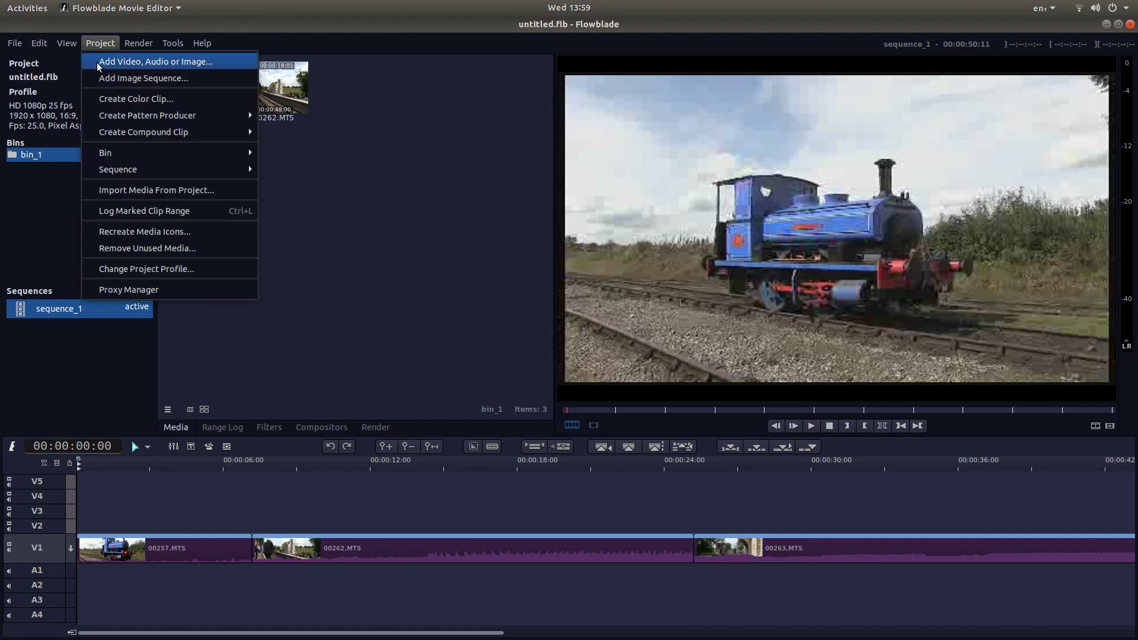
click(145, 289)
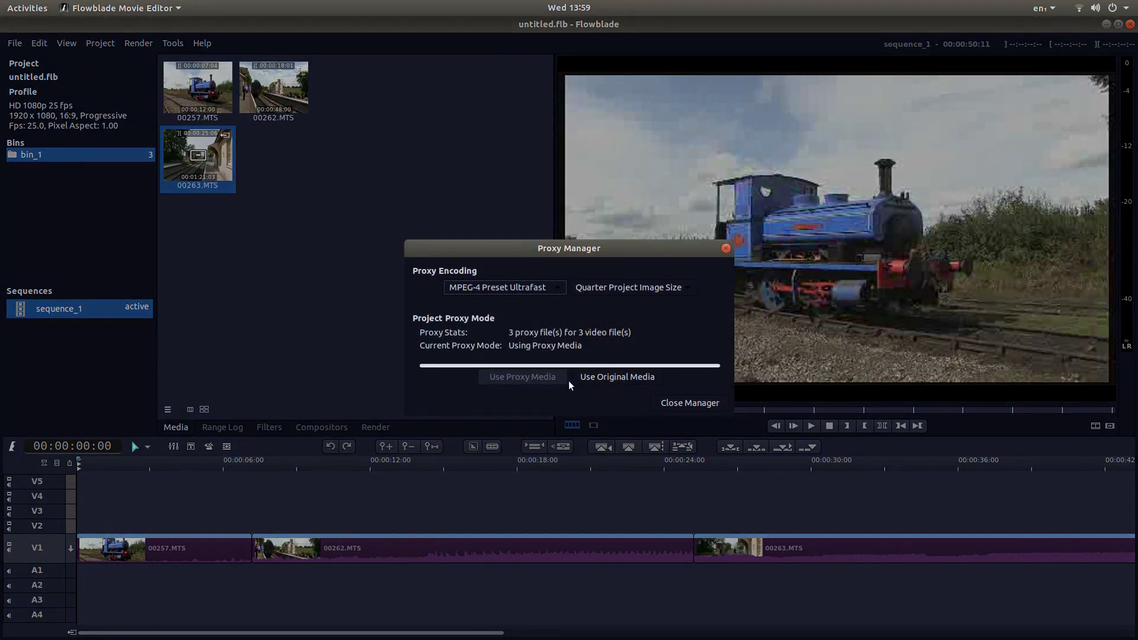
click(624, 375)
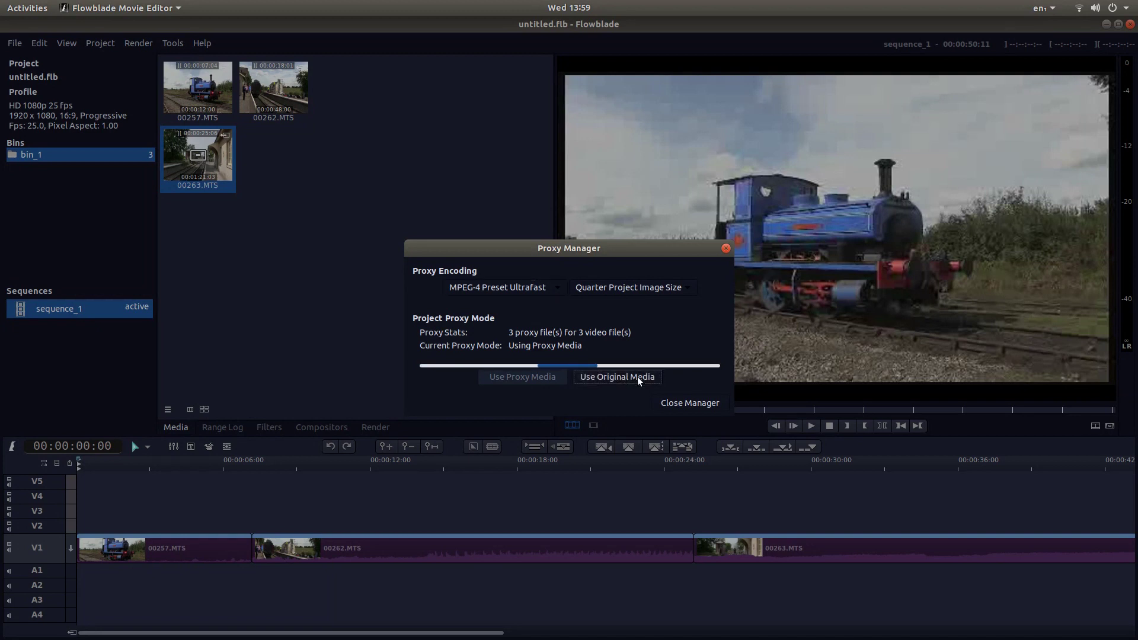
click(683, 403)
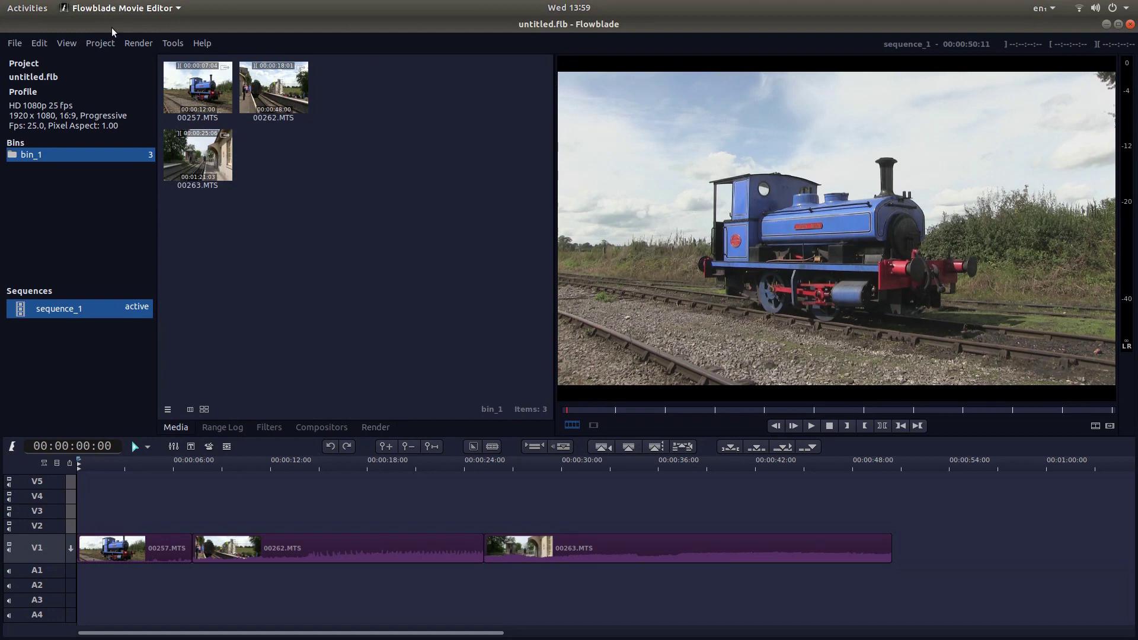
- Start Render Timeline, decline overwriting the existing movie.mpg, and show the Render settings panel
click(134, 48)
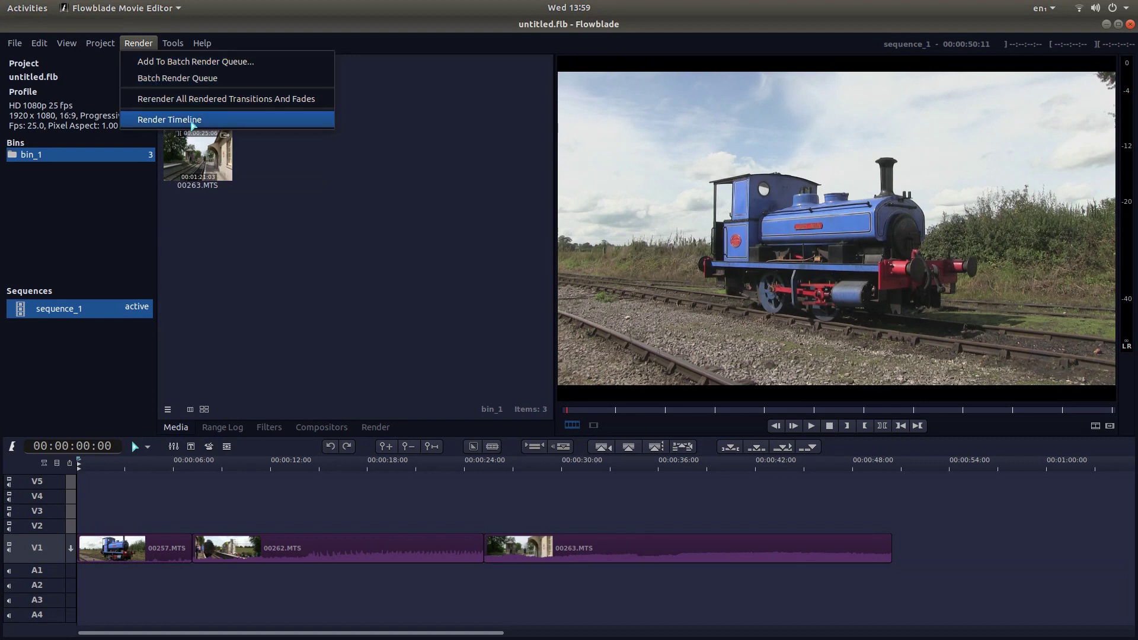
click(203, 120)
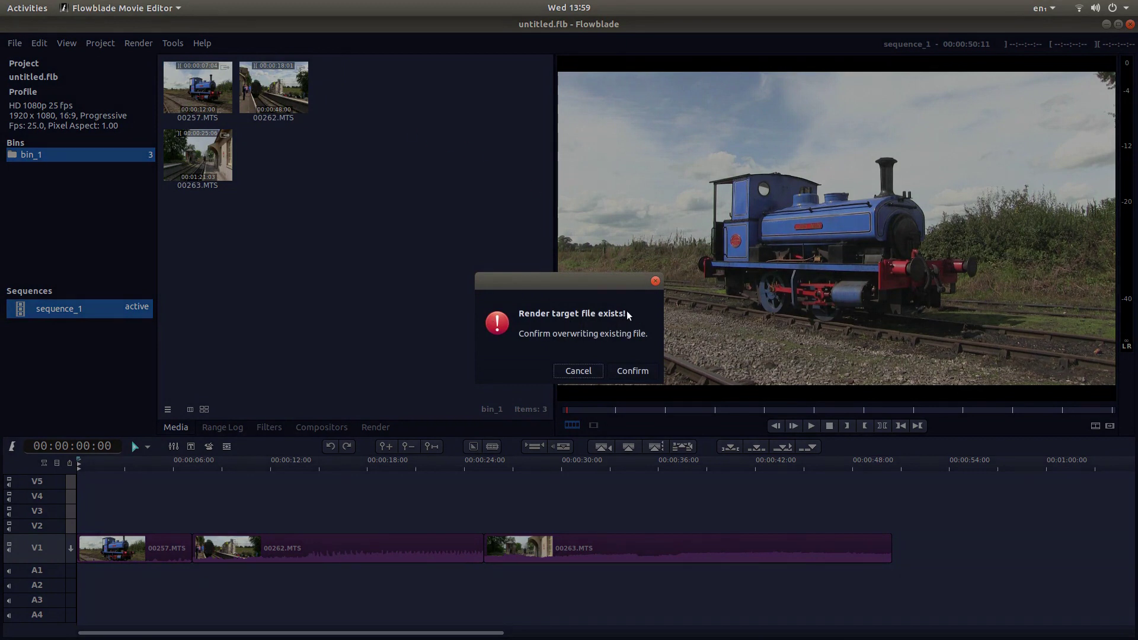
click(578, 372)
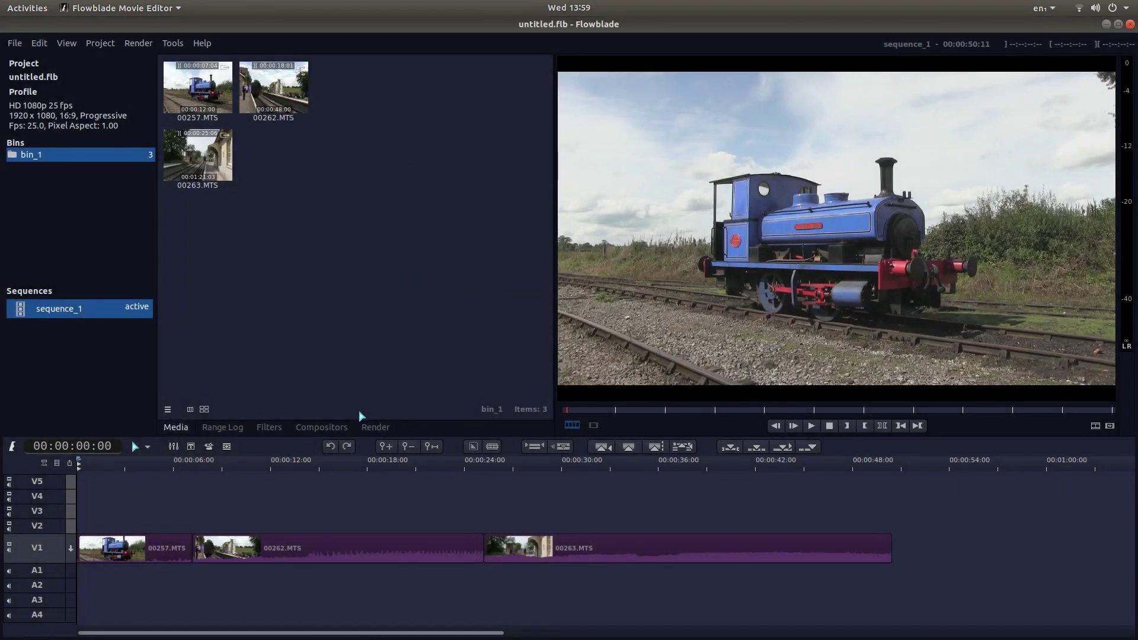
click(380, 427)
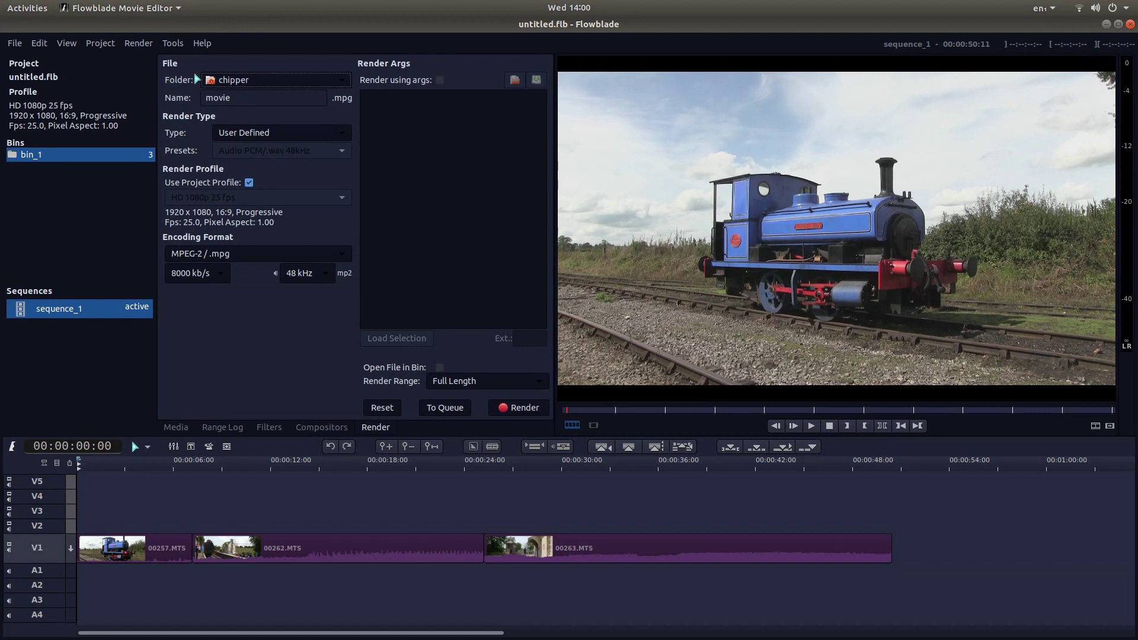
- Set the render output to Desktop, file name TRAINS, with H.264 / .mp4 encoding
click(233, 82)
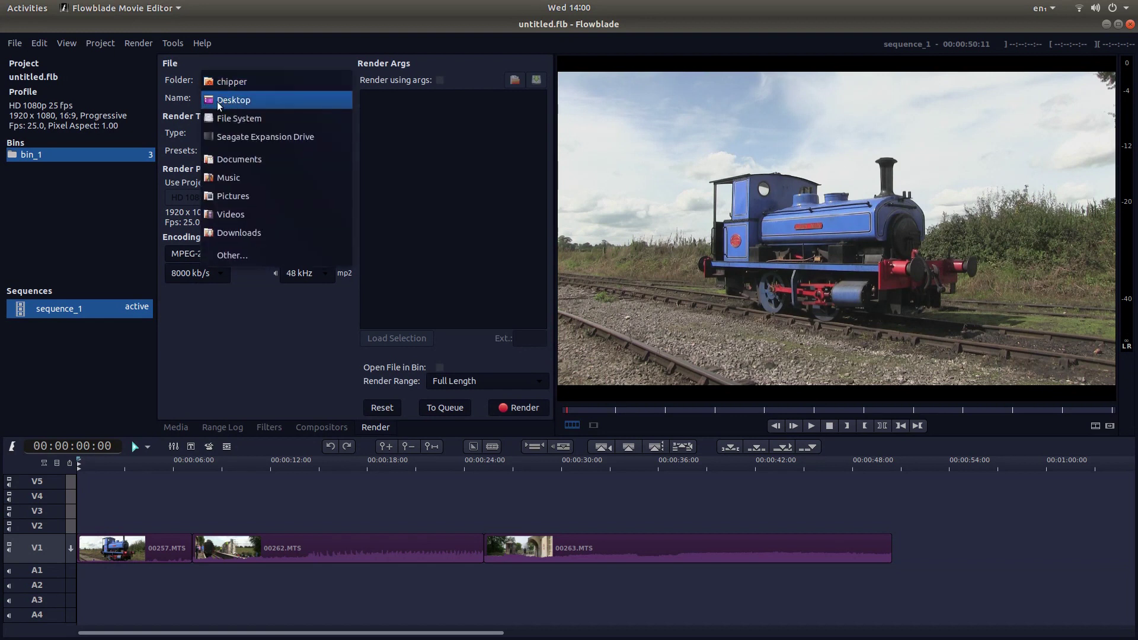
click(264, 101)
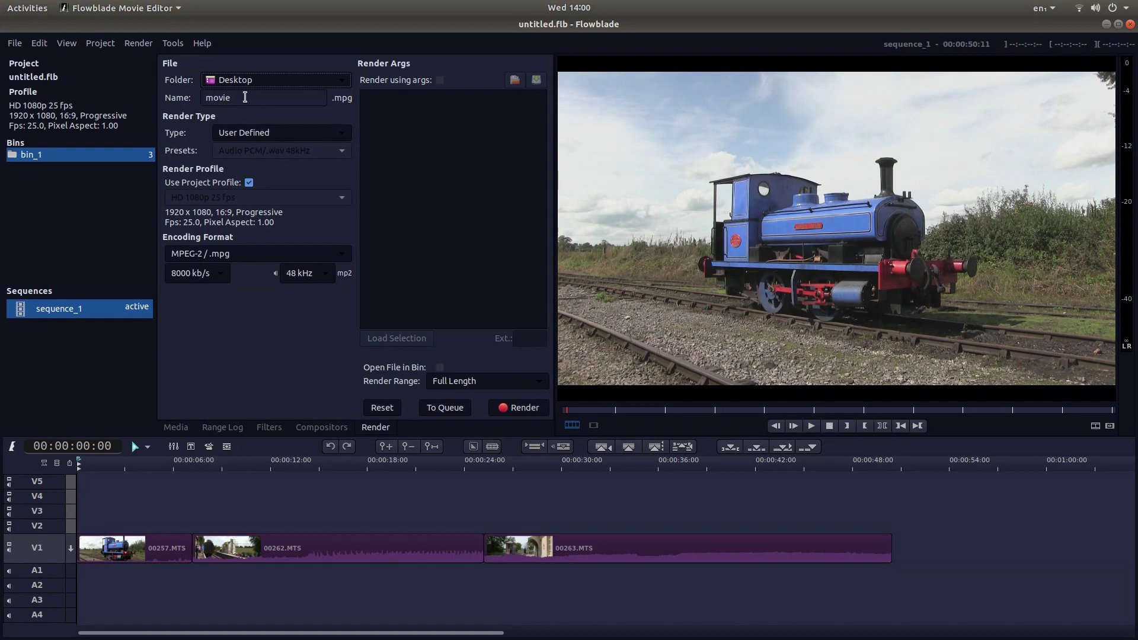
drag(237, 97, 203, 97)
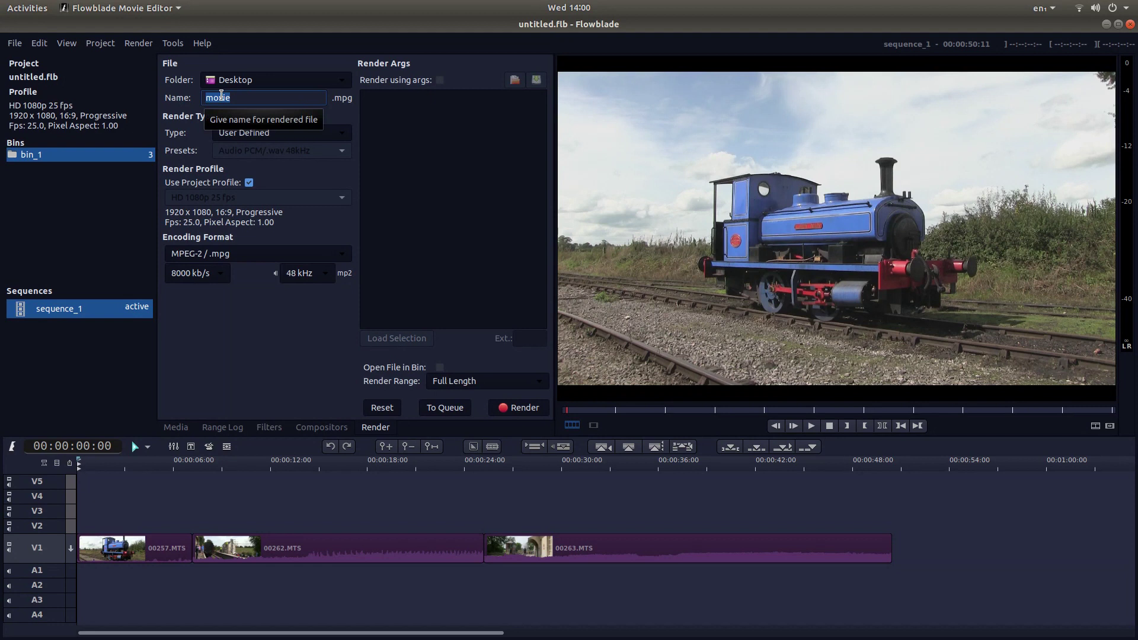
text(TRAINS)
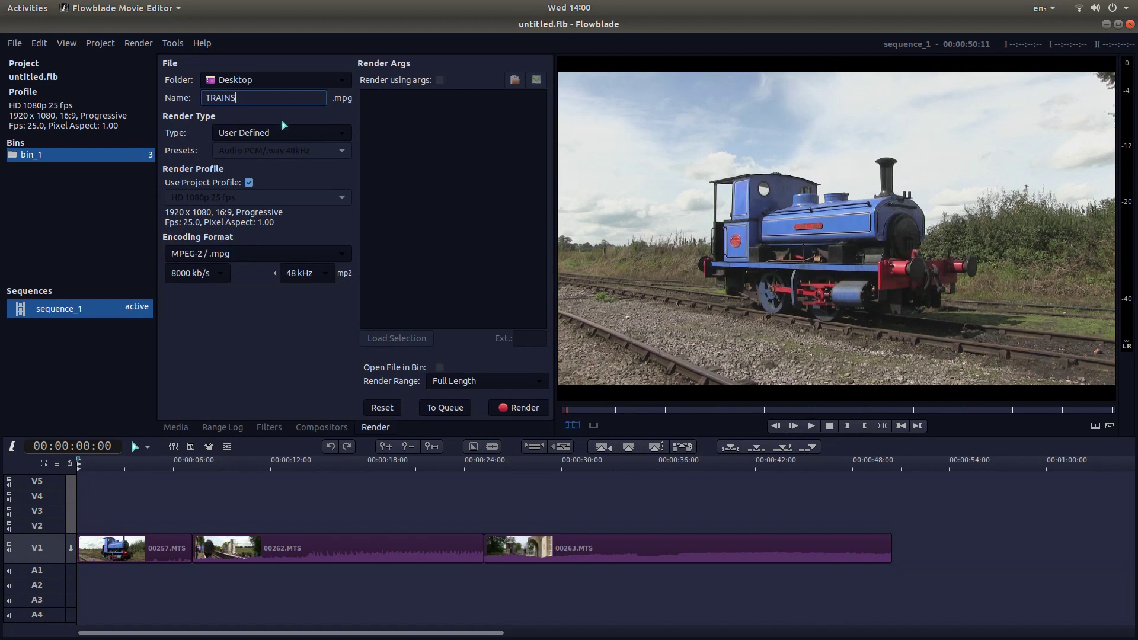
click(229, 255)
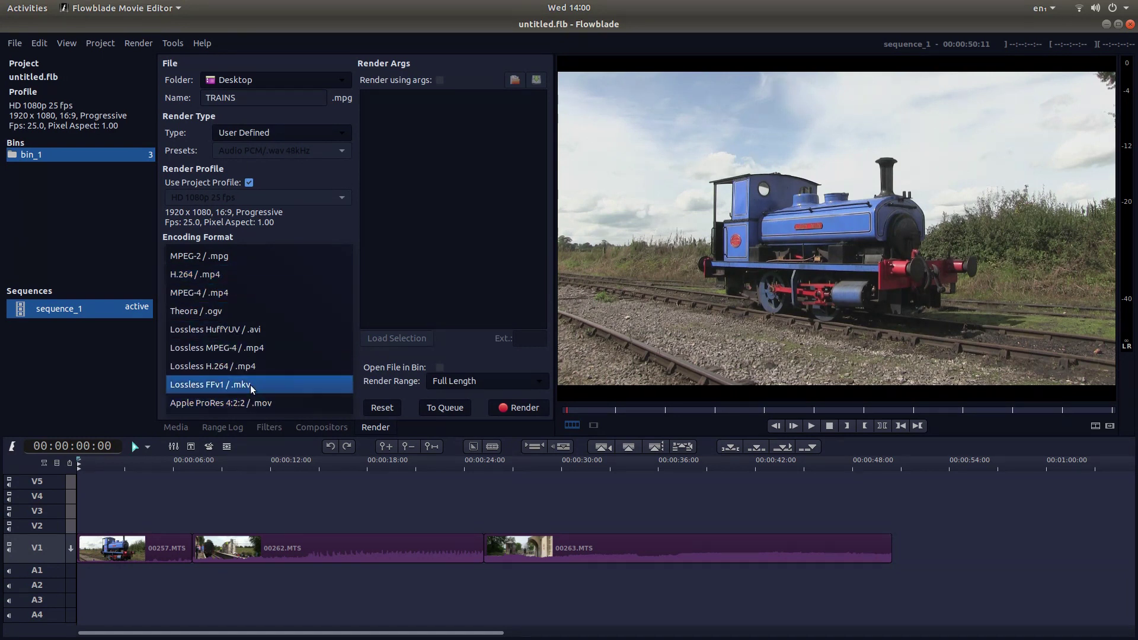
click(199, 280)
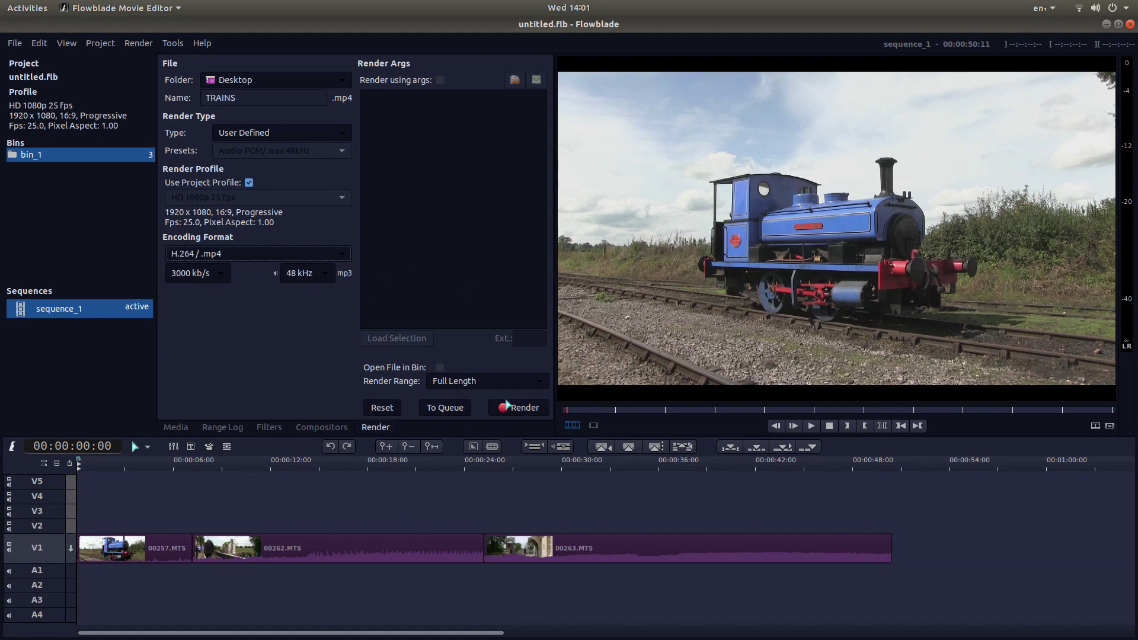
- Render the timeline to TRAINS.mp4 on the Desktop and let the progress window finish
click(524, 408)
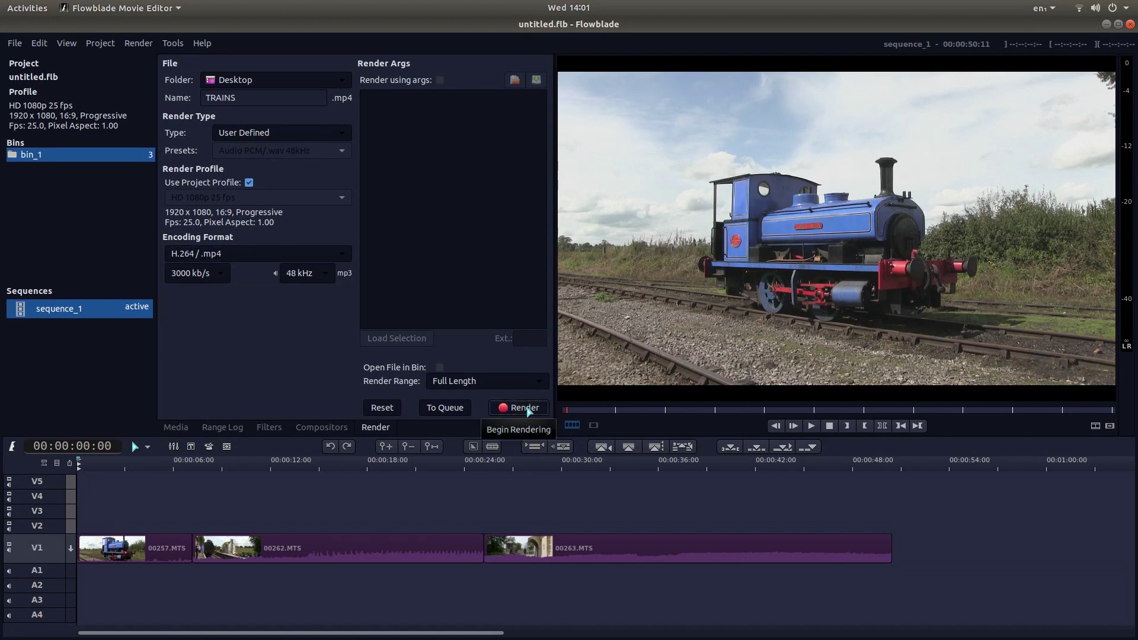
click(525, 408)
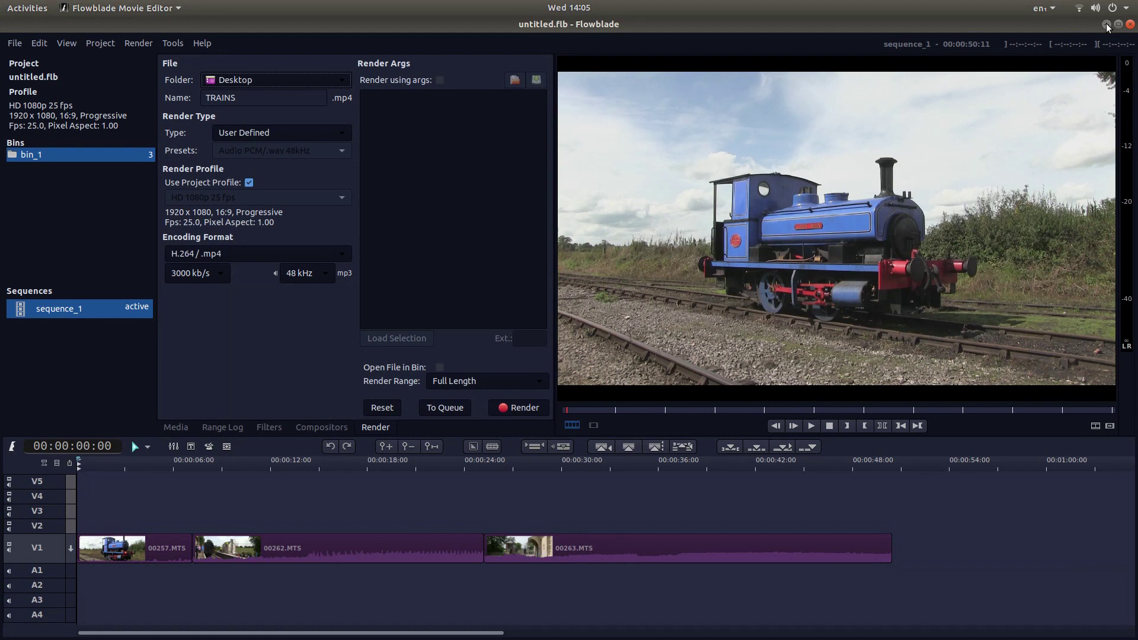
- Minimise Flowblade, reposition TRAINS.mp4 on the desktop, and choose Open With Other Application for it
click(1105, 25)
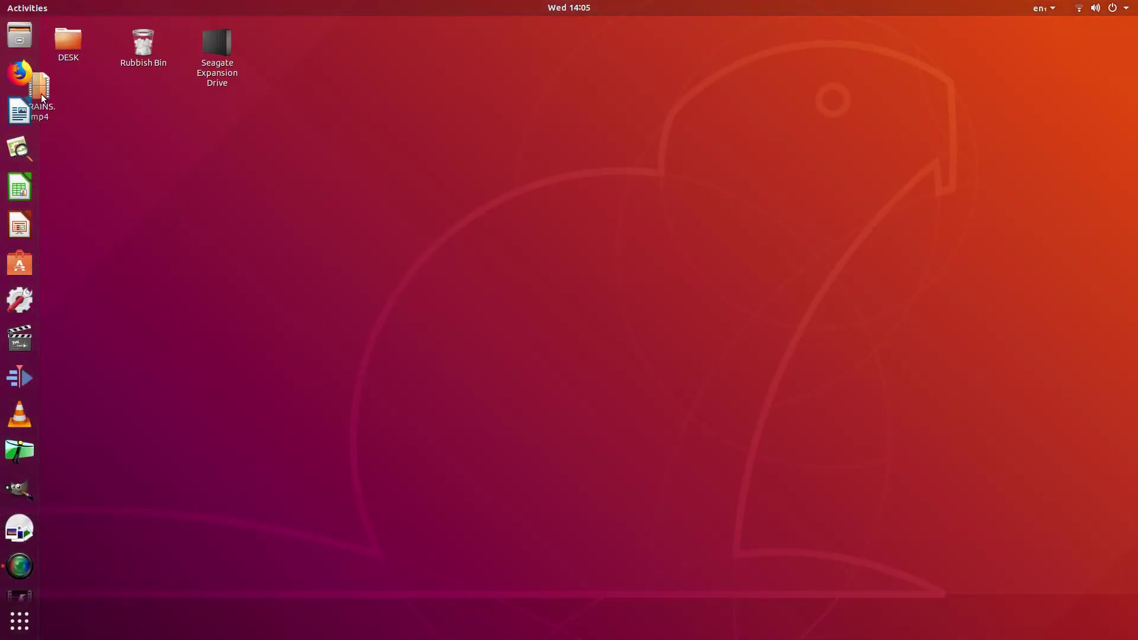
drag(39, 93, 107, 120)
right_click(106, 119)
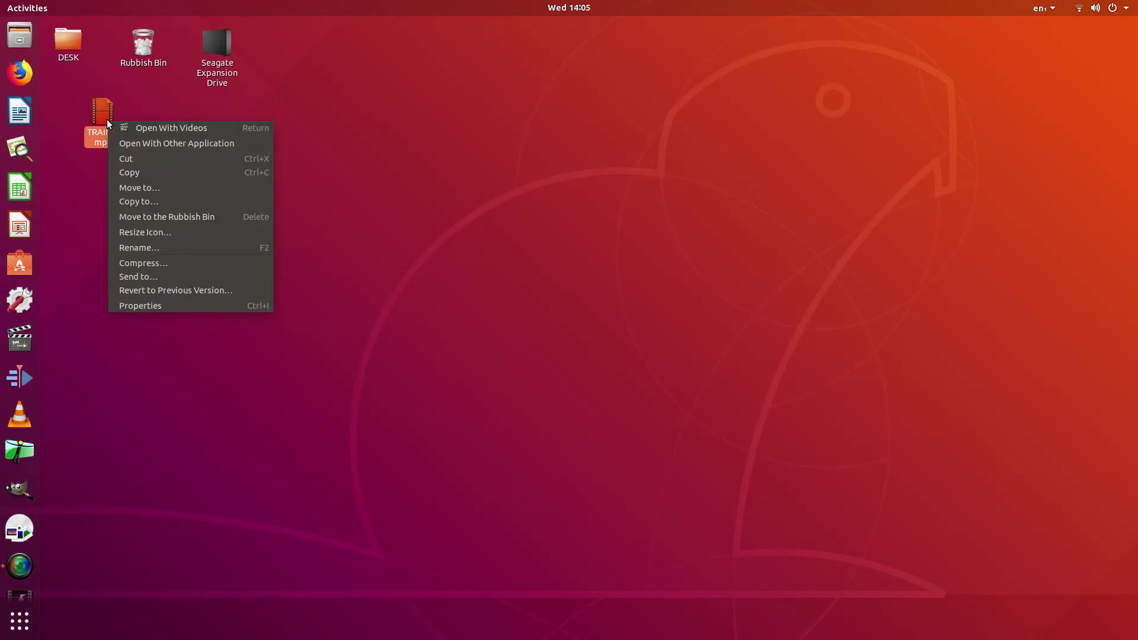
click(139, 143)
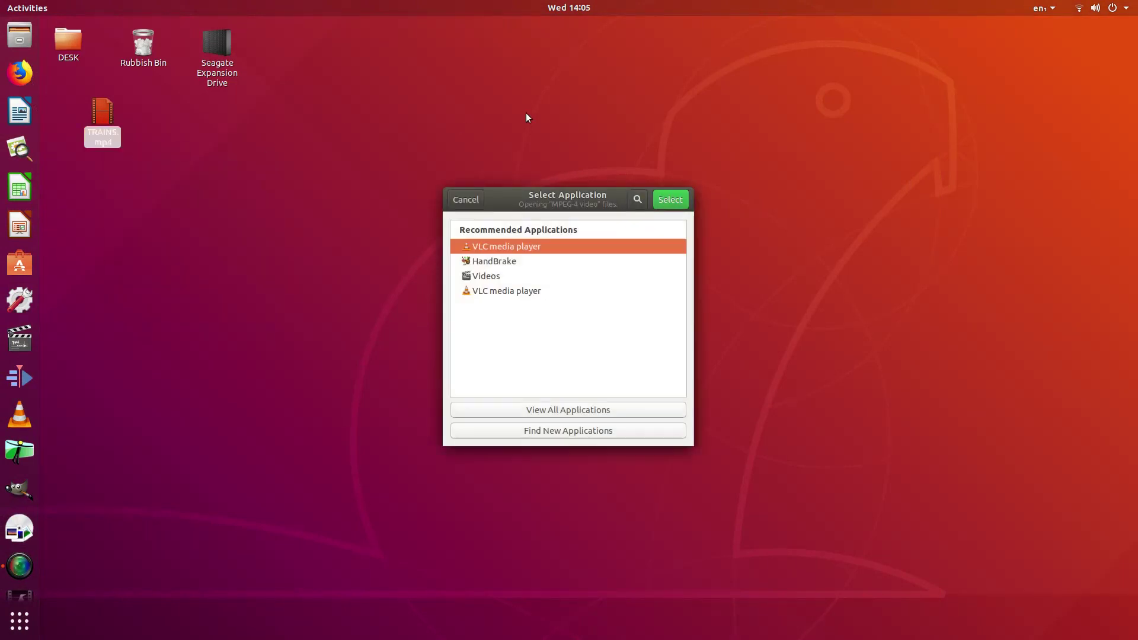
- Pick VLC media player to open and play the 00:50 TRAINS.mp4 video
click(670, 201)
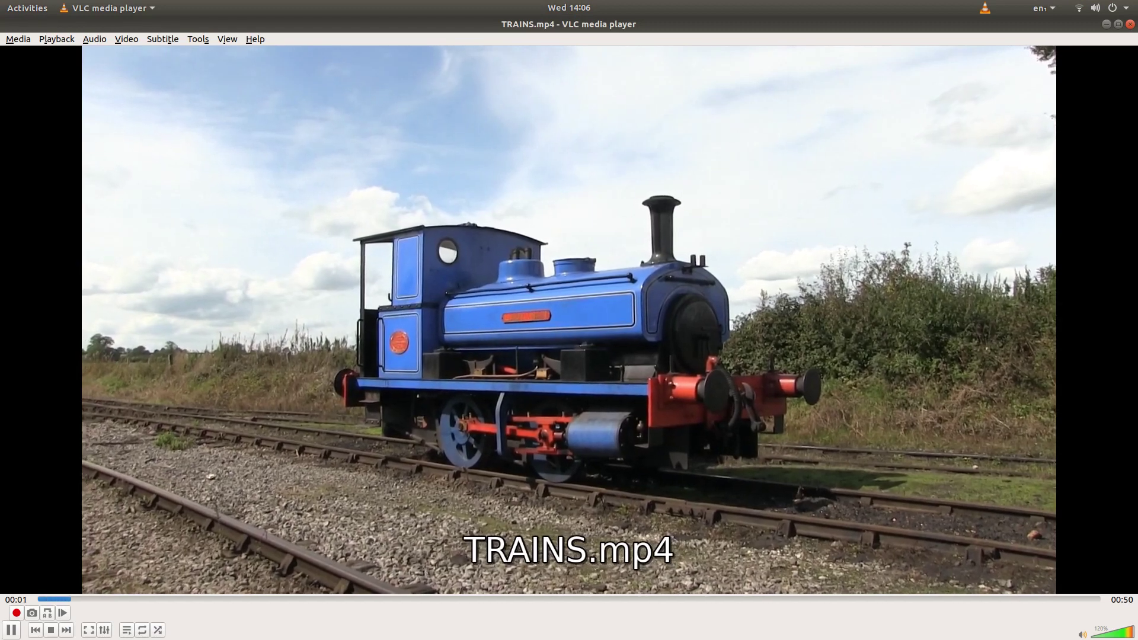